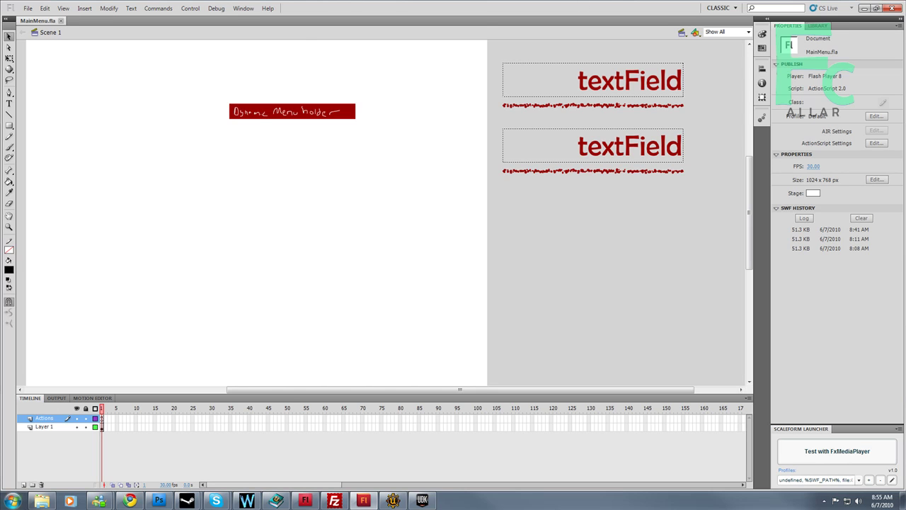
- In Chrome, search Google for 'cursor' in a new tab
left_click(129, 501)
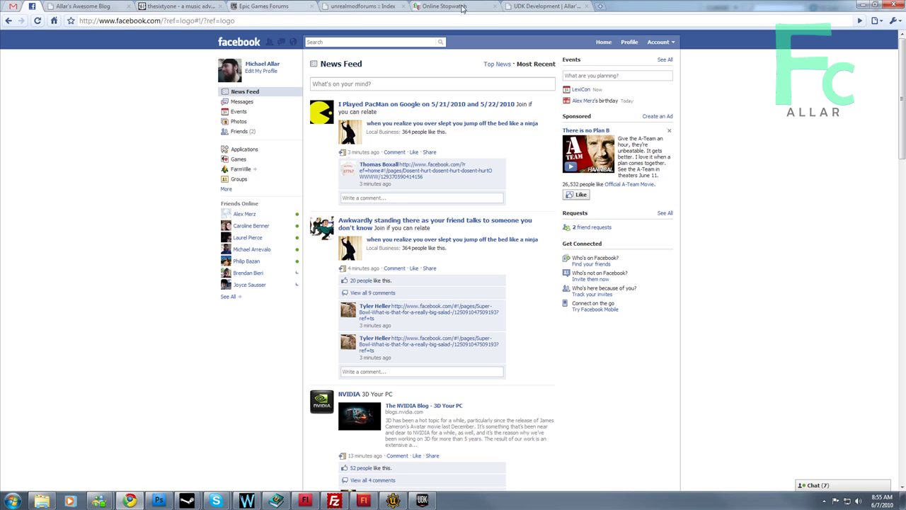
left_click(599, 6)
left_click(297, 125)
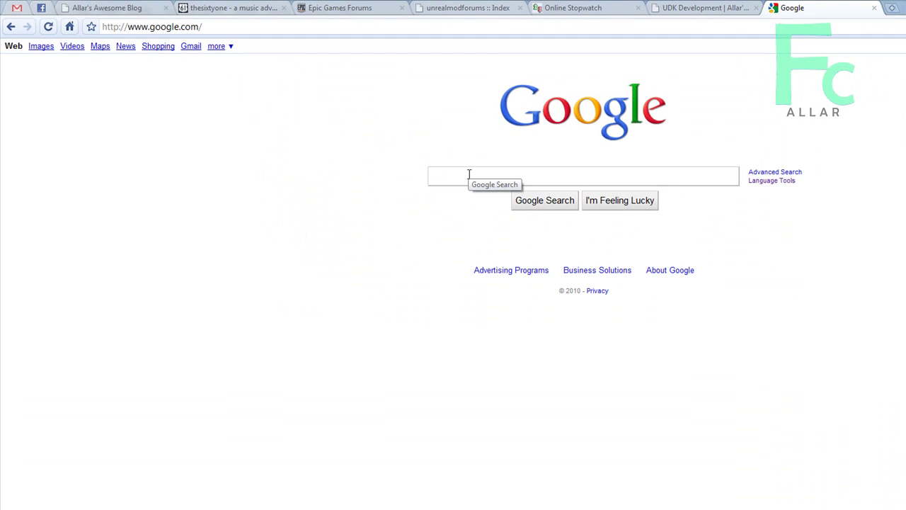
type("cursor")
key("Return")
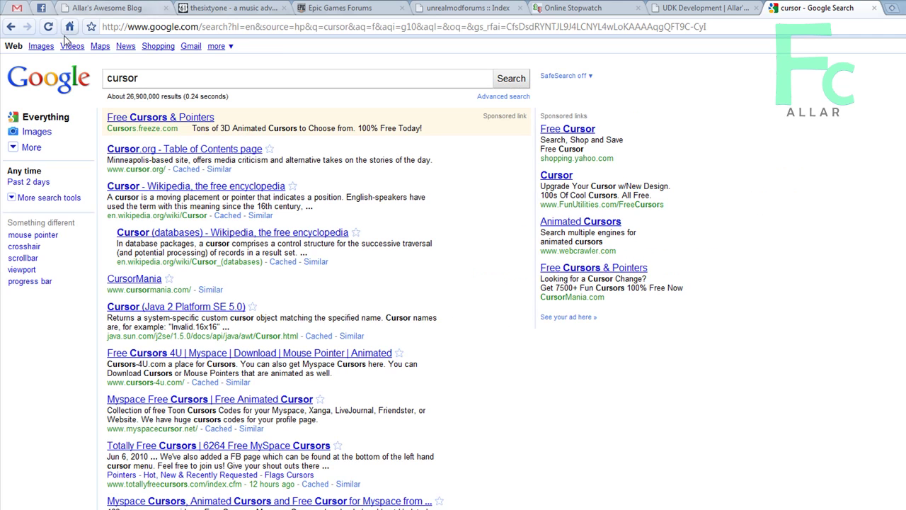
- Open the White Mouse Cursor image result at full size and copy cursor-white.png to the clipboard
left_click(47, 50)
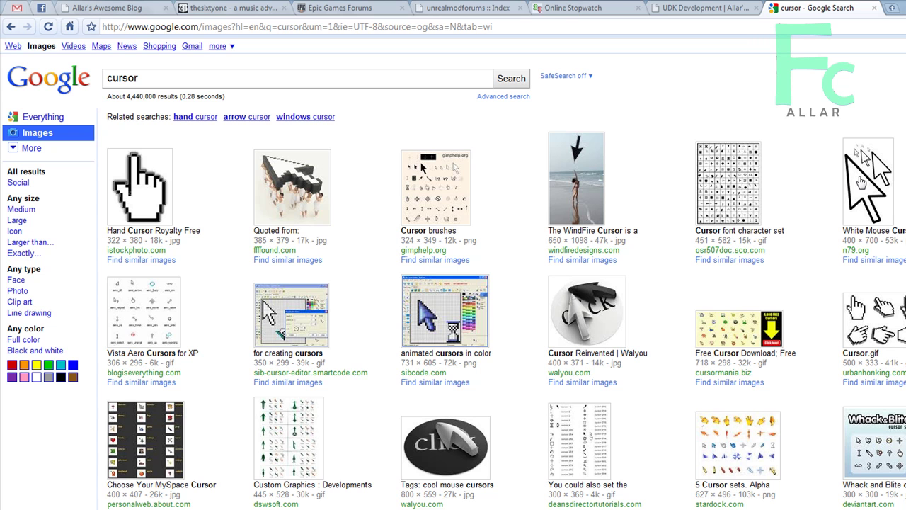
left_click(869, 182)
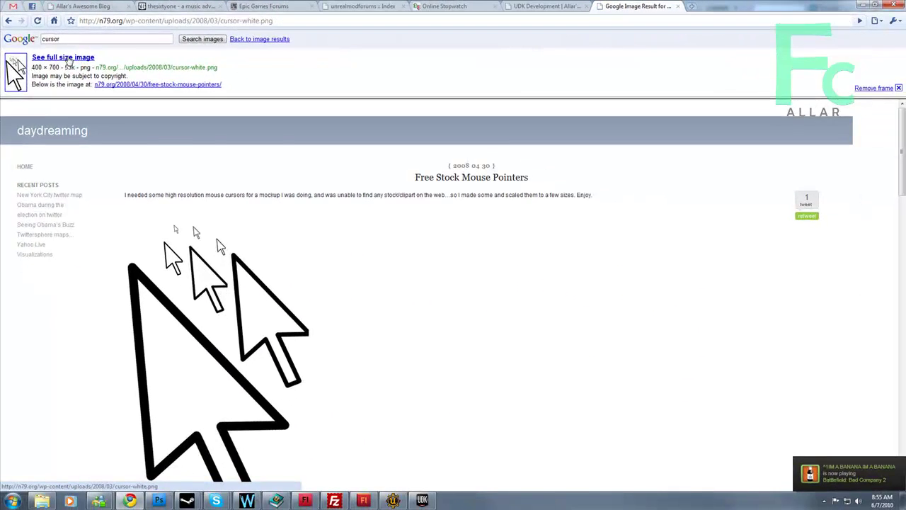
left_click(69, 63)
right_click(94, 195)
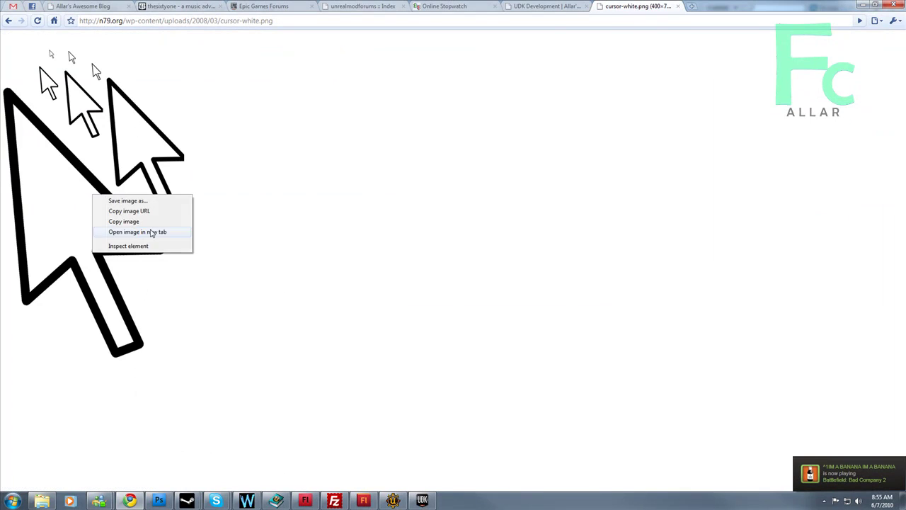
left_click(135, 221)
left_click(158, 501)
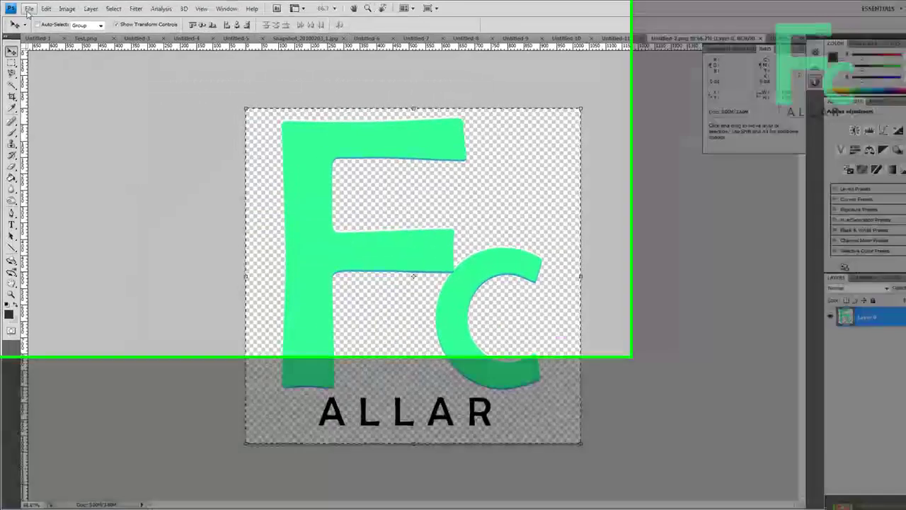
- Create a new 400×700 grayscale document from the Clipboard preset and paste the cursors into it
left_click(26, 9)
left_click(61, 25)
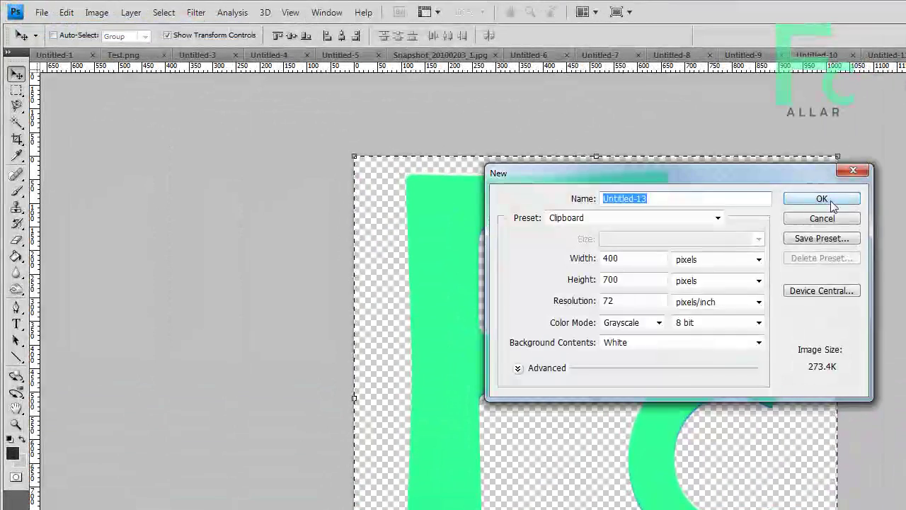
left_click(773, 183)
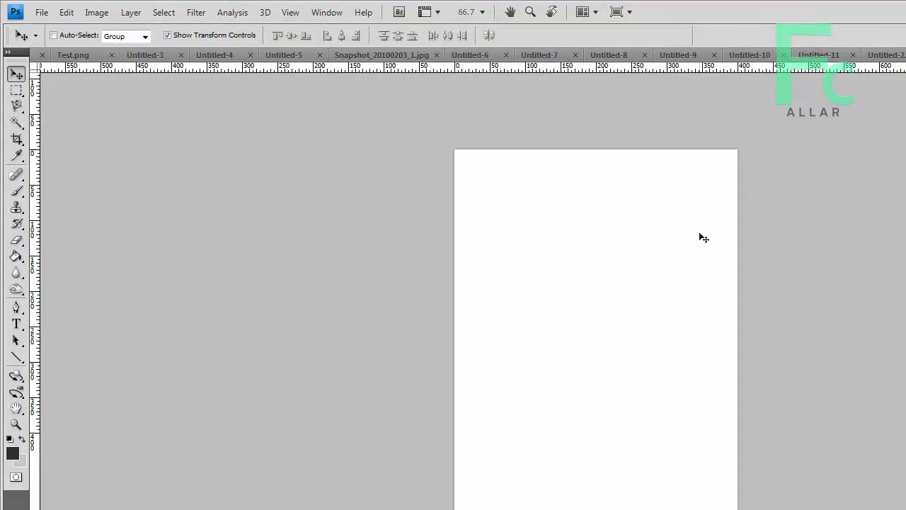
key("ctrl+v")
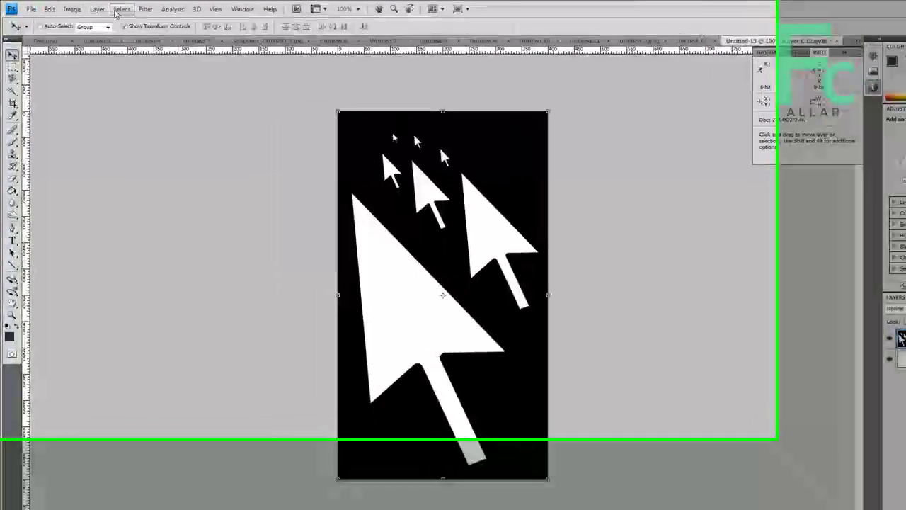
- Invert the image so the arrows become black on white
left_click(72, 9)
mouse_move(92, 37)
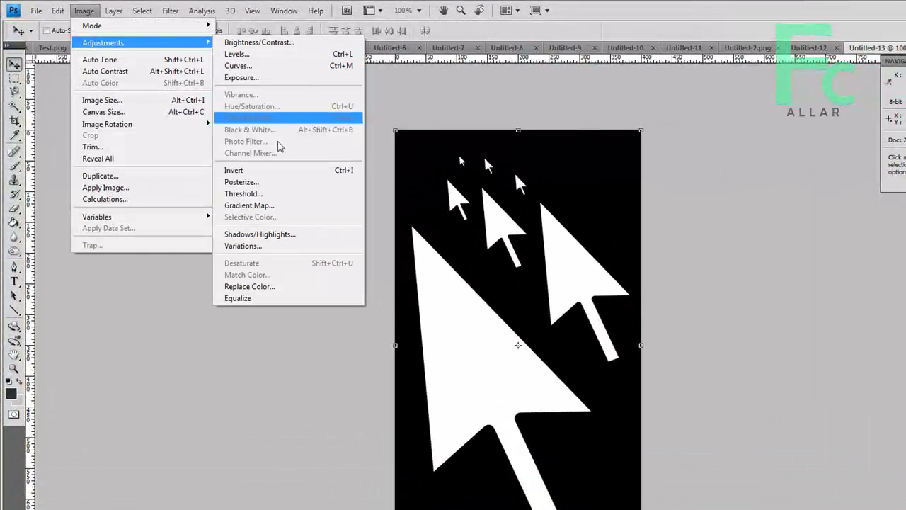
left_click(276, 168)
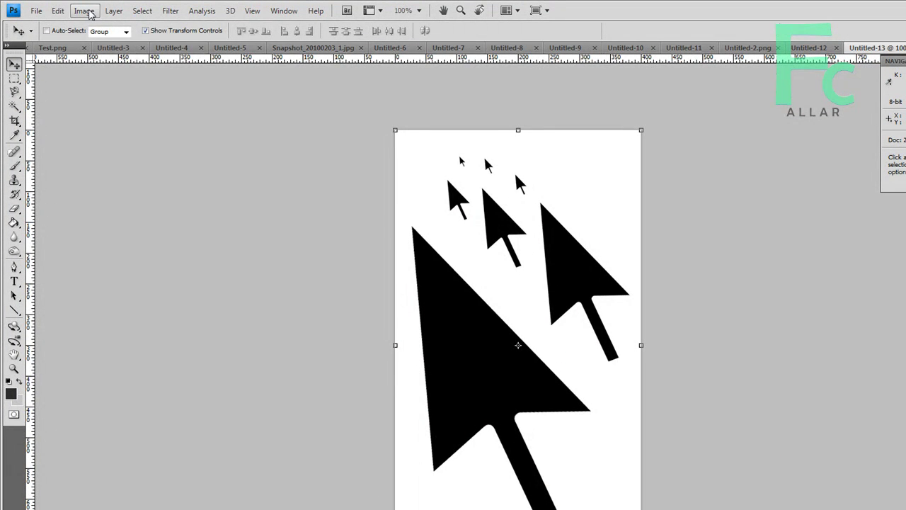
- Erase all the small arrows with an 80 px eraser
left_click(85, 11)
left_click(267, 461)
key("m")
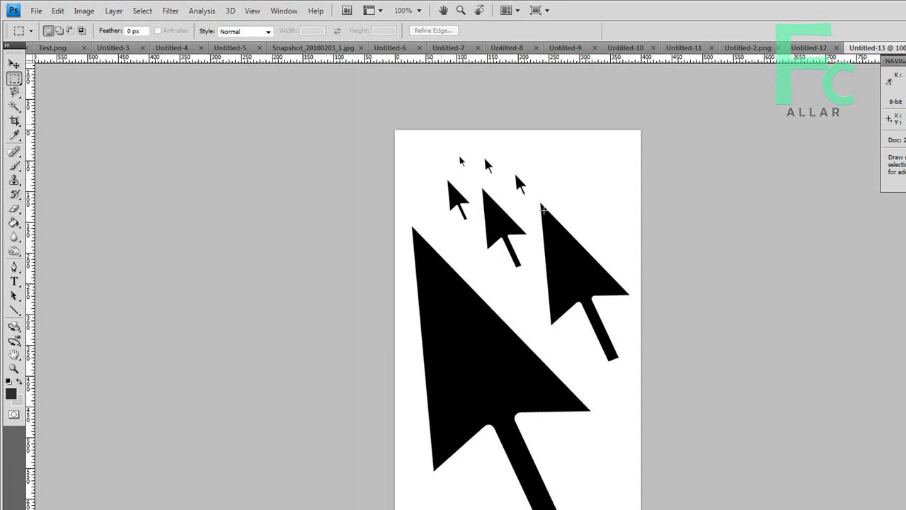
key("ctrl+z")
left_click(12, 199)
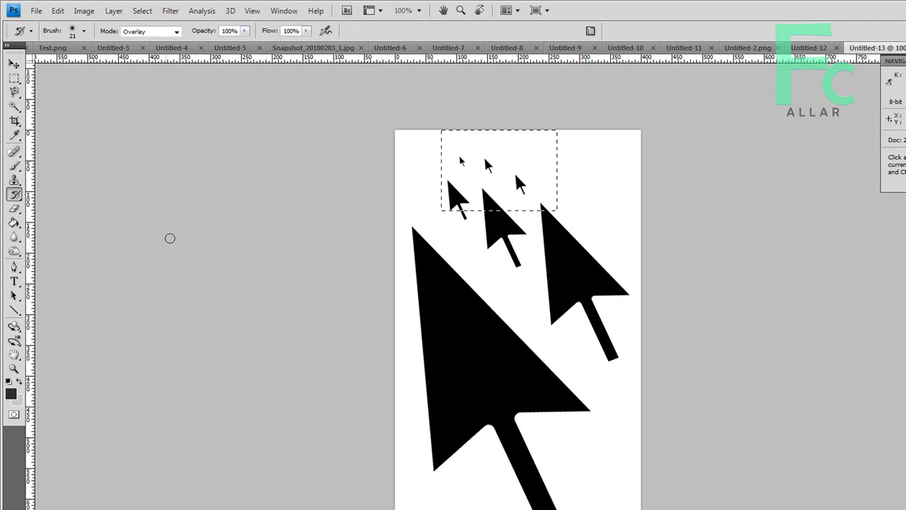
key("e")
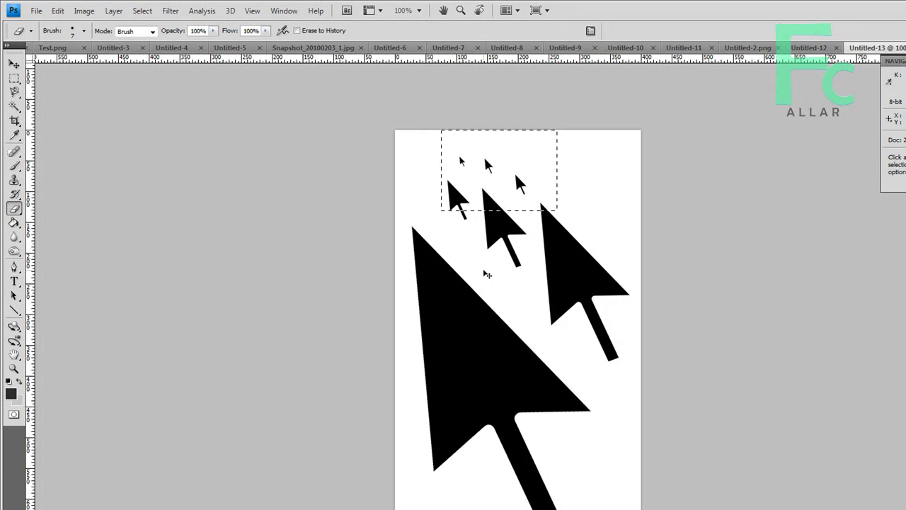
key("ctrl+d")
key("bracketright")
key("bracketright")
key("bracketright")
key("bracketright")
key("bracketright")
key("bracketright")
key("bracketright")
key("bracketright")
key("bracketright")
key("bracketright")
left_click_drag(496, 171, 465, 162)
mouse_move(482, 210)
left_mouse_down()
mouse_move(453, 186)
mouse_move(572, 277)
mouse_move(497, 234)
mouse_move(608, 346)
mouse_move(611, 326)
mouse_move(588, 244)
mouse_move(507, 163)
mouse_move(560, 262)
left_mouse_up()
- Crop the canvas to a rectangle tightly around the large black arrow and deselect
key("m")
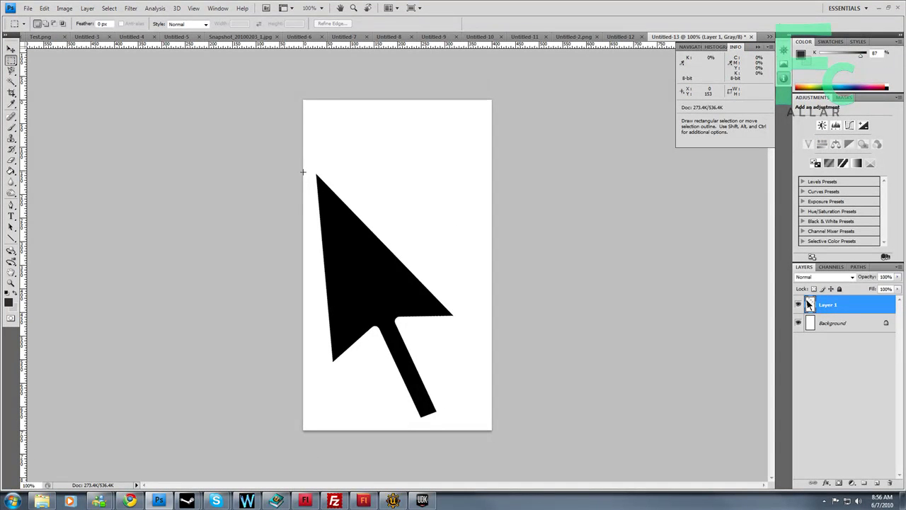
left_click_drag(448, 407, 457, 422)
left_click(420, 398)
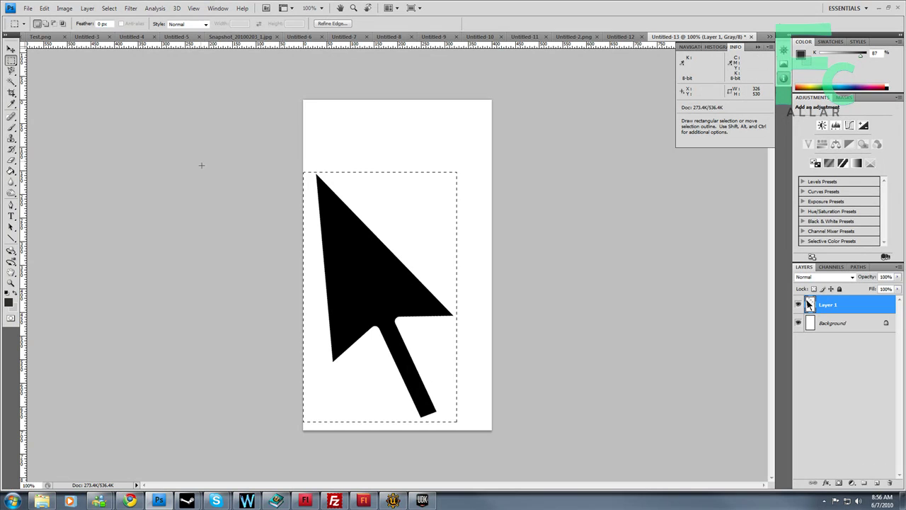
left_click(64, 7)
left_click(86, 103)
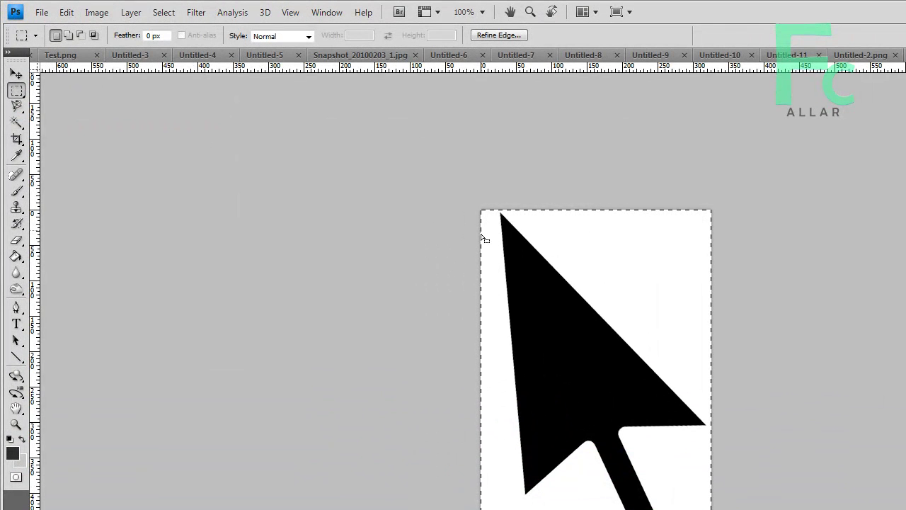
key("ctrl+d")
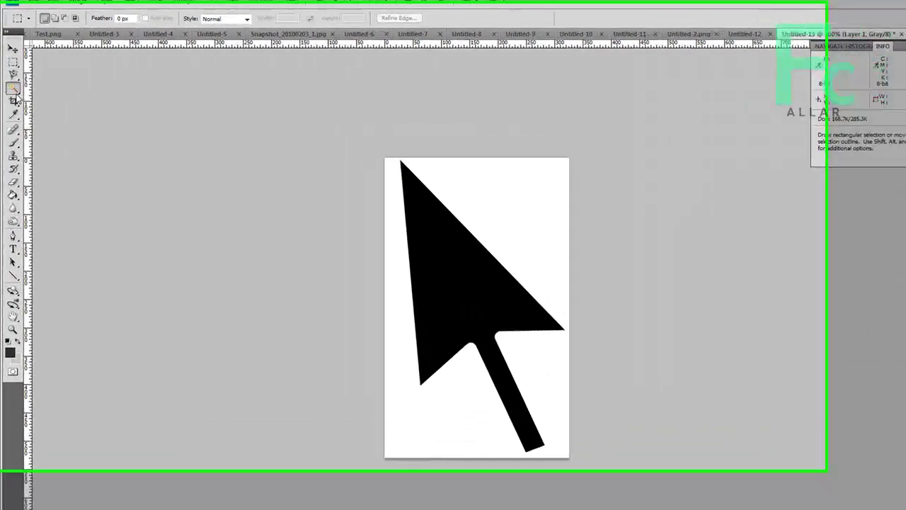
- Select and remove the white background and delete the Background layer
left_click(11, 82)
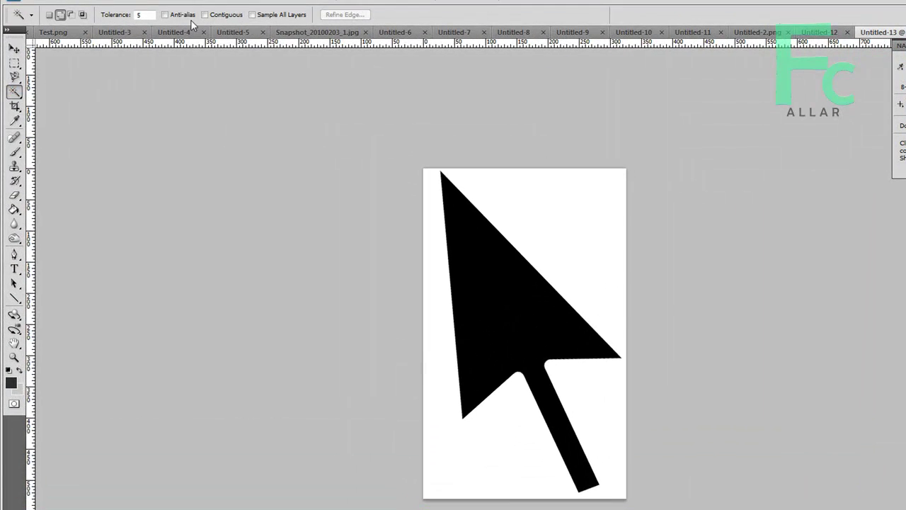
left_click(503, 471)
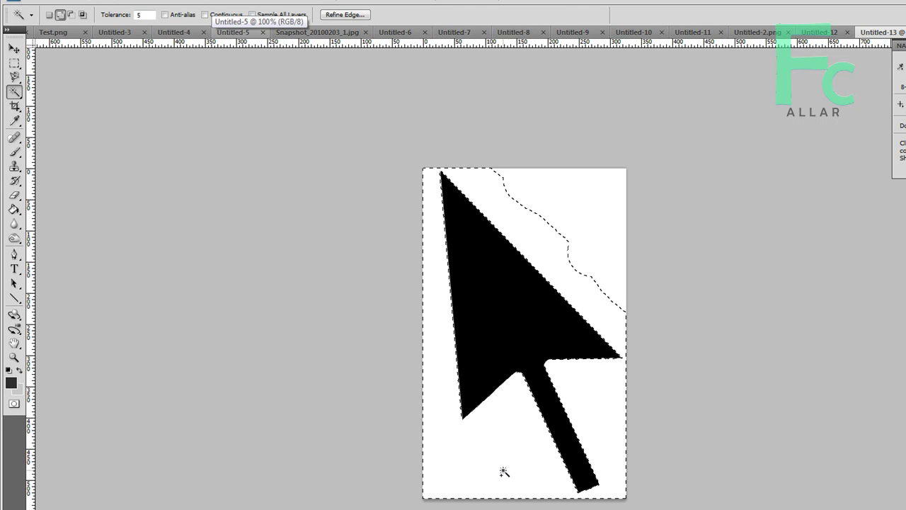
left_click(502, 471)
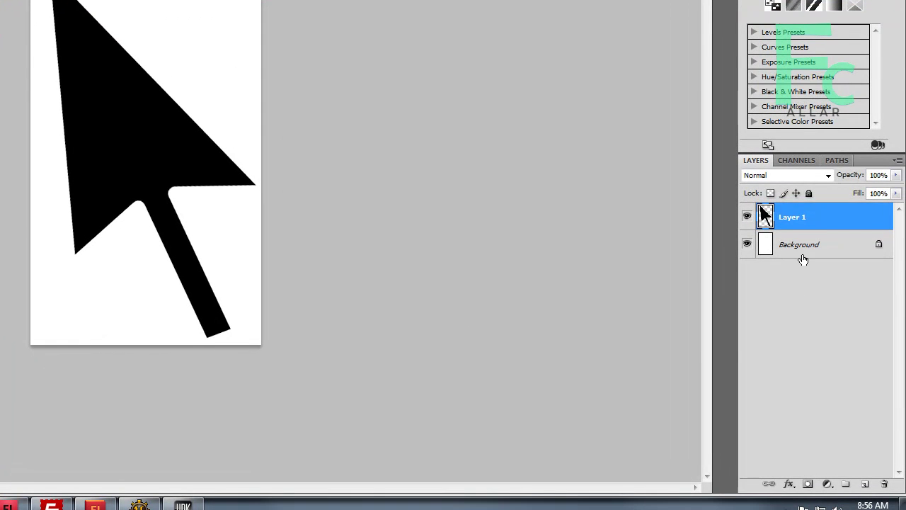
left_click_drag(803, 259, 884, 484)
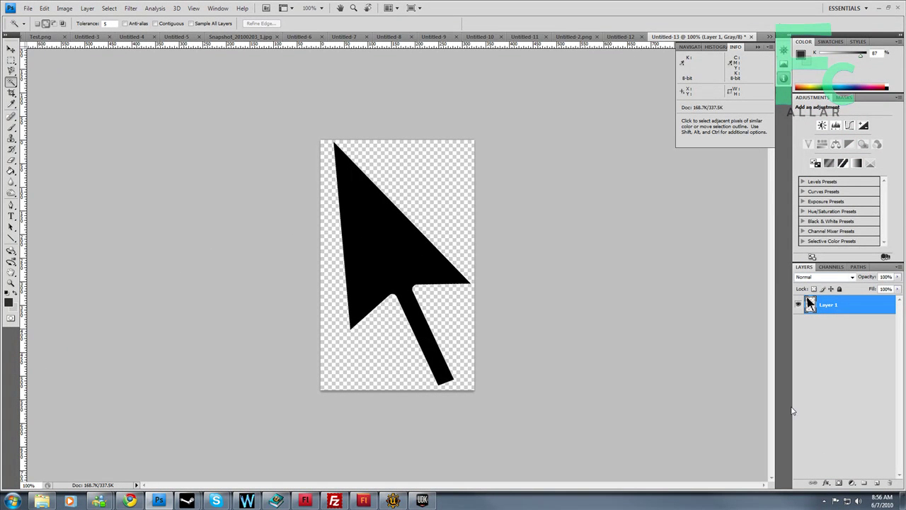
left_click(826, 483)
left_click(850, 345)
- Load Layer 1's arrow as a selection and fill it with white
left_click(11, 50)
left_click(811, 305, "ctrl")
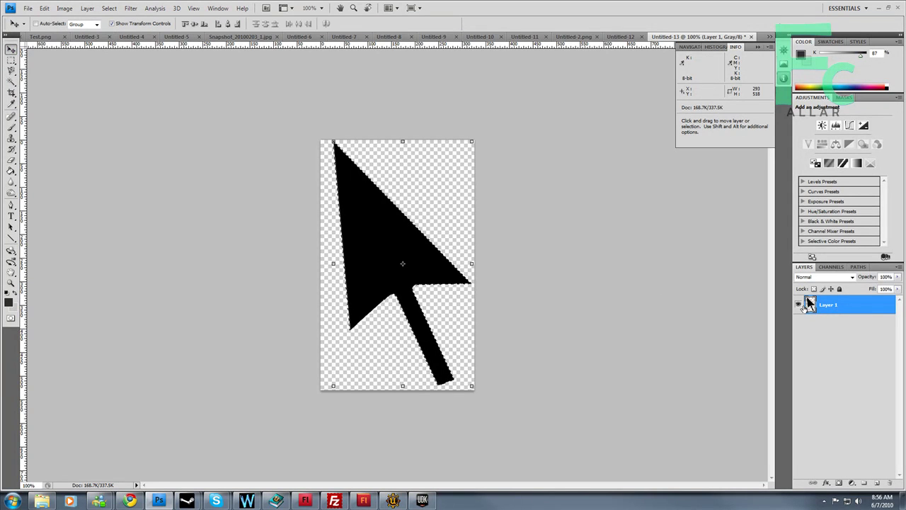
left_click(10, 296)
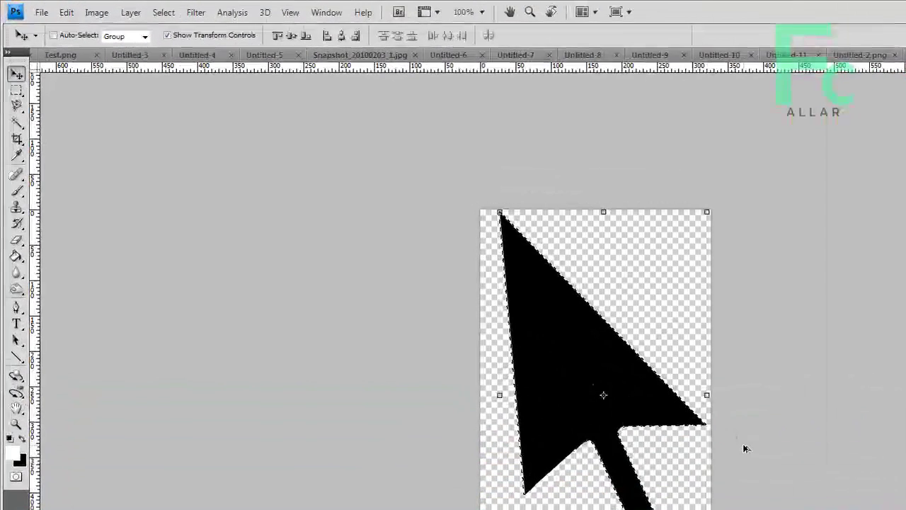
key("x")
key("alt+BackSpace")
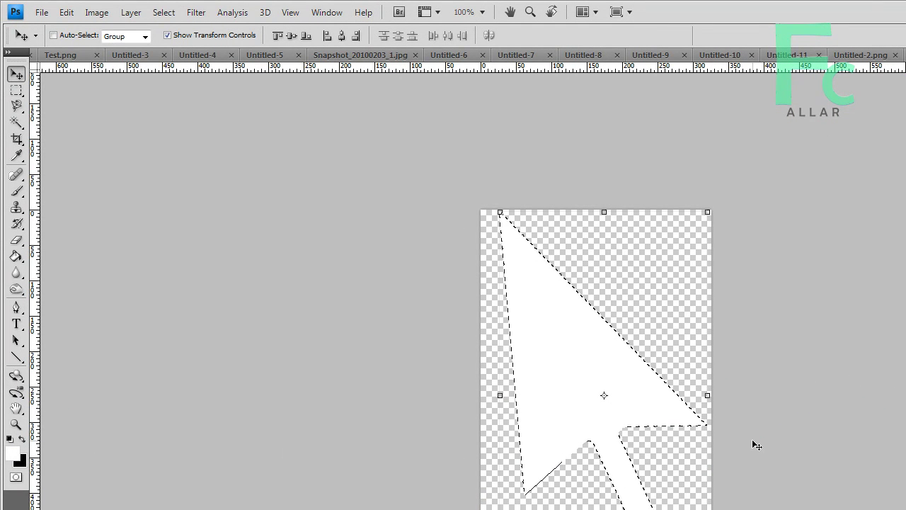
key("ctrl+BackSpace")
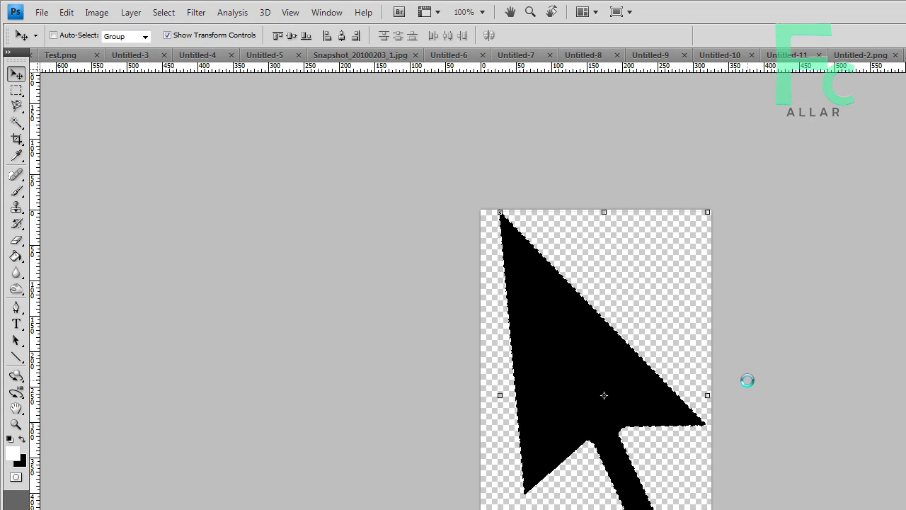
key("alt+BackSpace")
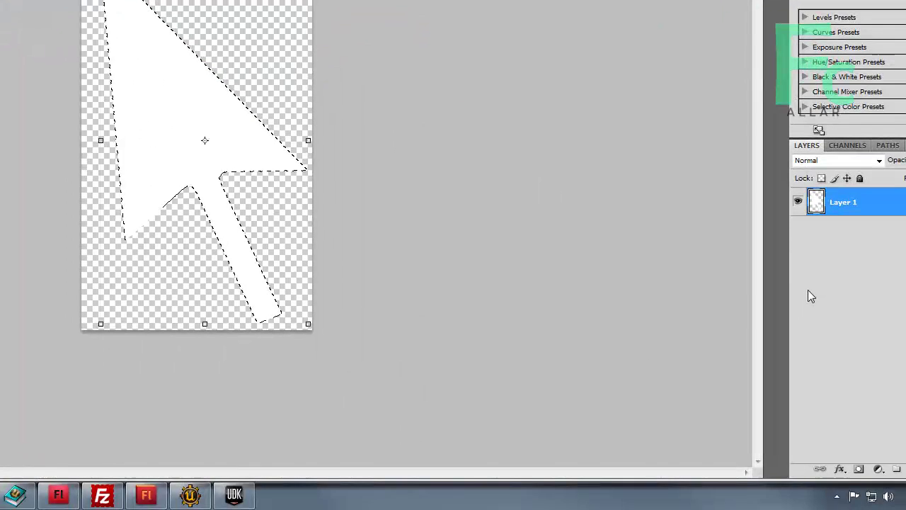
- Add a 4 px black outside Stroke at 100% opacity plus a Drop Shadow to the arrow
key("ctrl+d")
left_click(839, 470)
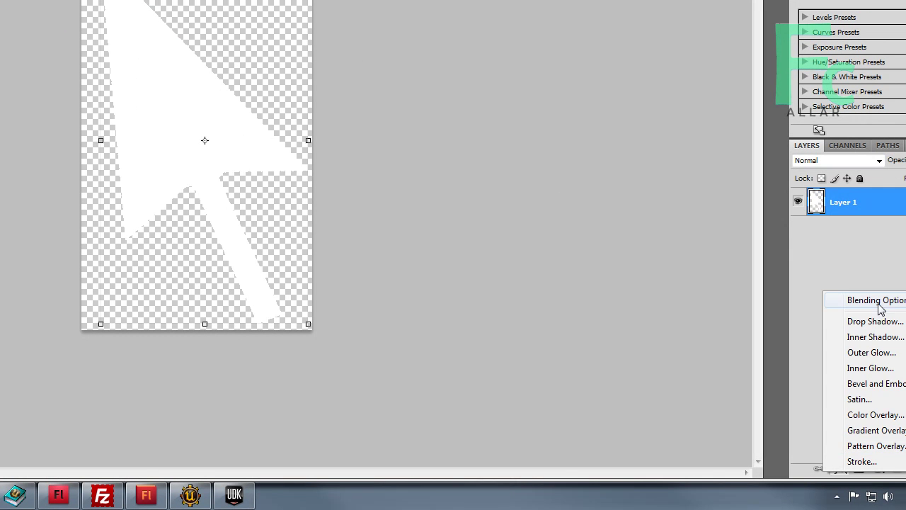
left_click(858, 465)
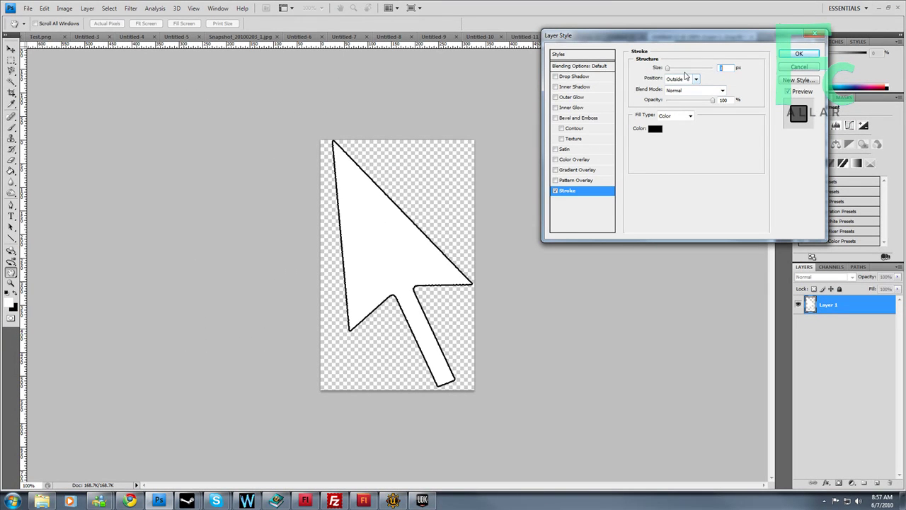
left_click_drag(669, 73, 672, 72)
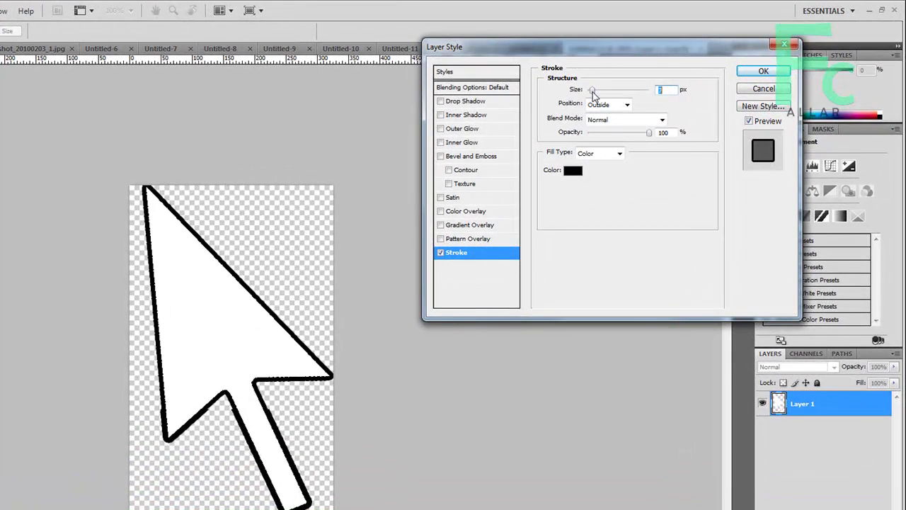
left_click_drag(593, 94, 591, 94)
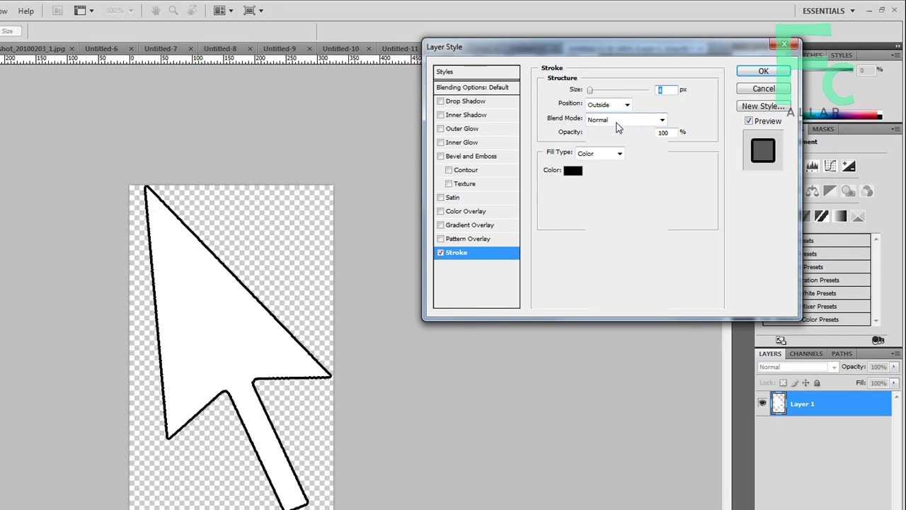
left_click(614, 121)
left_click(615, 119)
left_click_drag(649, 133, 640, 134)
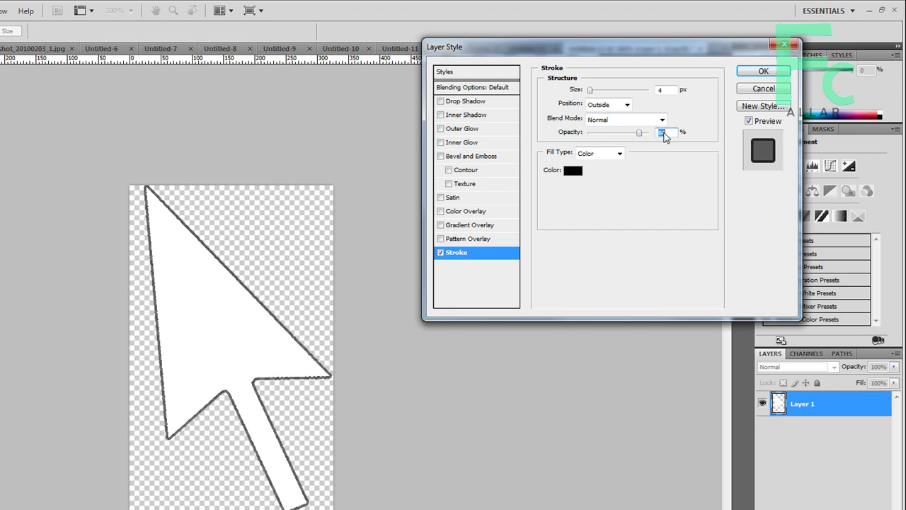
type("100")
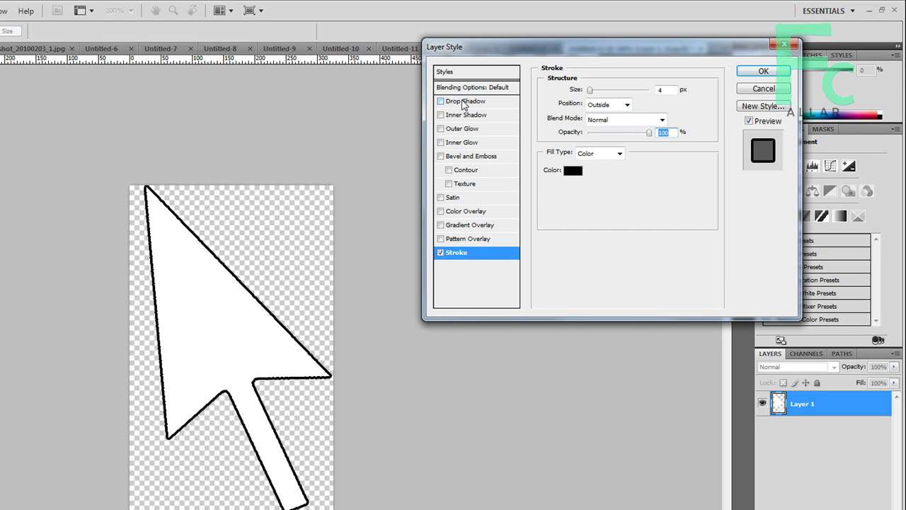
left_click(464, 102)
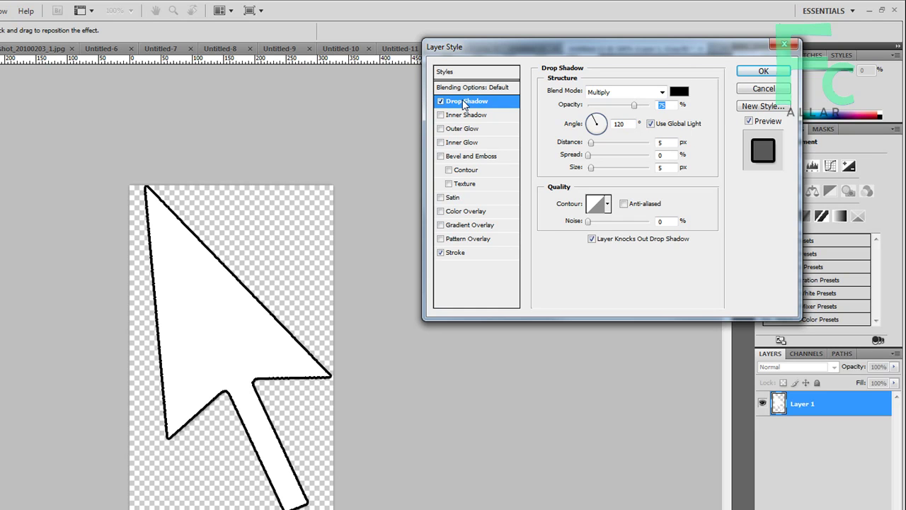
left_click(761, 73)
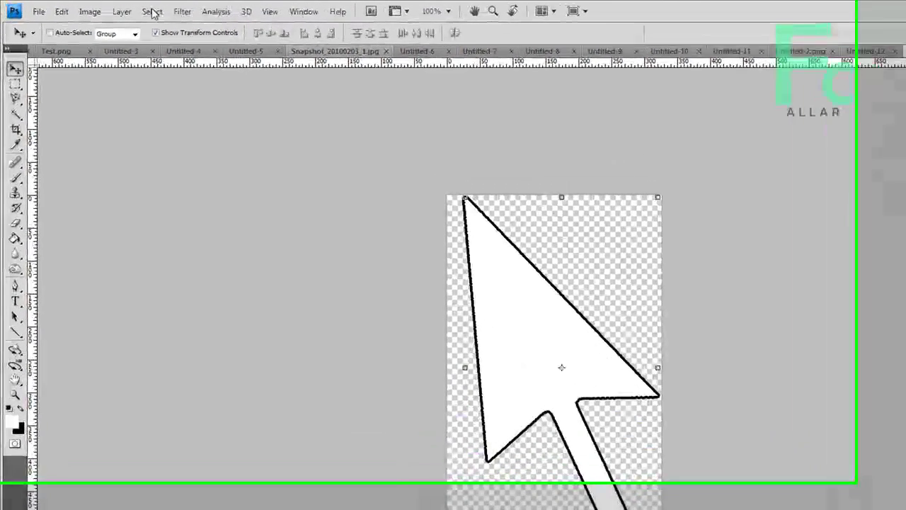
- Set the image size to 64 × 128 pixels with Constrain Proportions turned off
left_click(63, 7)
left_click(88, 79)
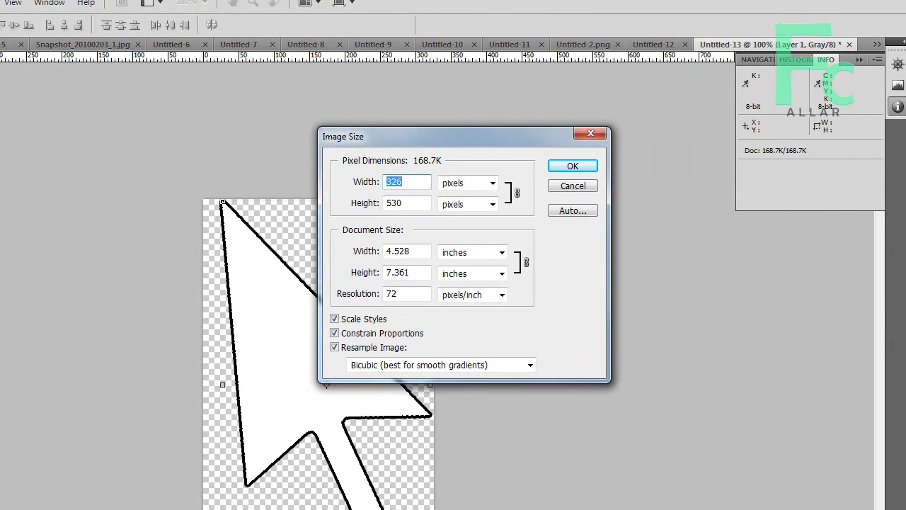
type("64")
key("Tab")
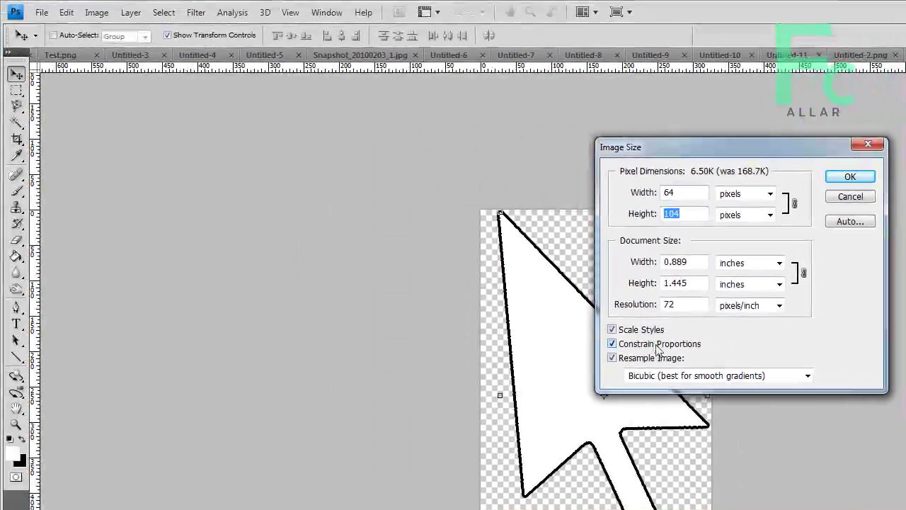
left_click(660, 344)
double_click(699, 213)
type("12")
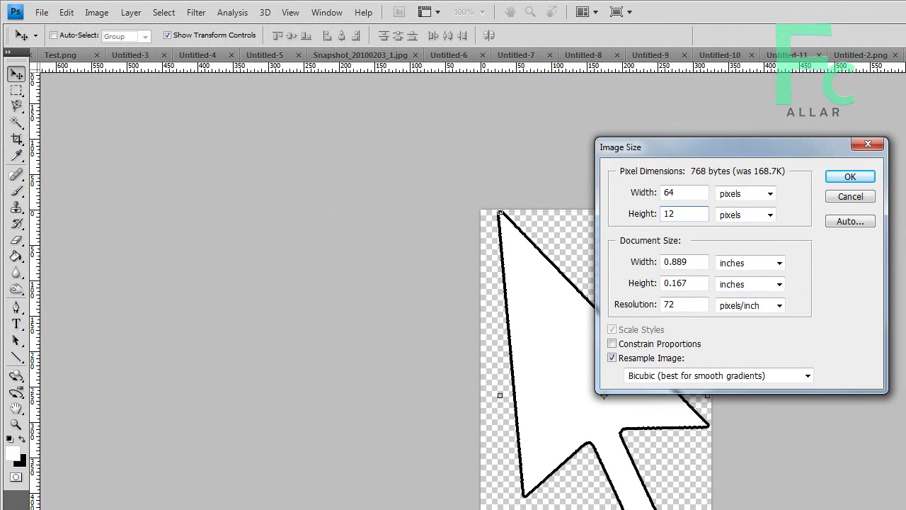
type("8")
left_click(849, 178)
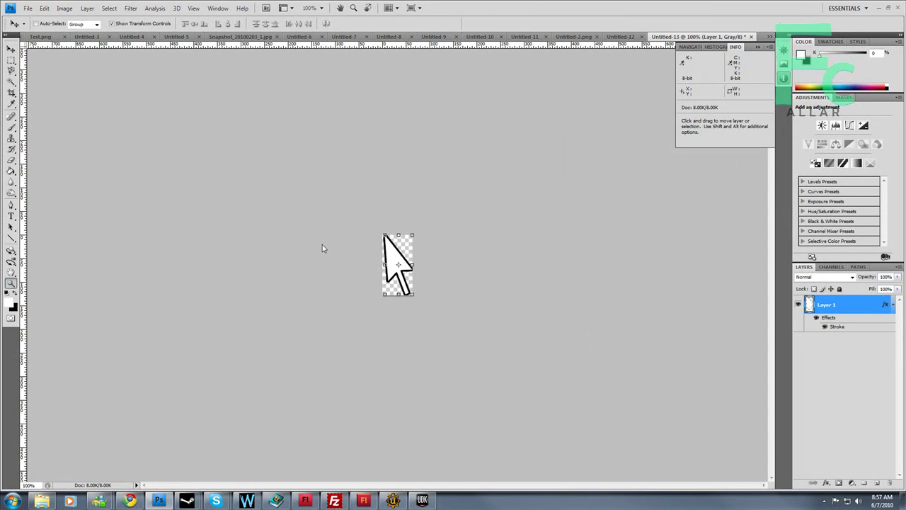
- Zoom in and transform the arrow to about 96% × 98.5%, moving it fully inside the canvas
key("z")
left_click(393, 260)
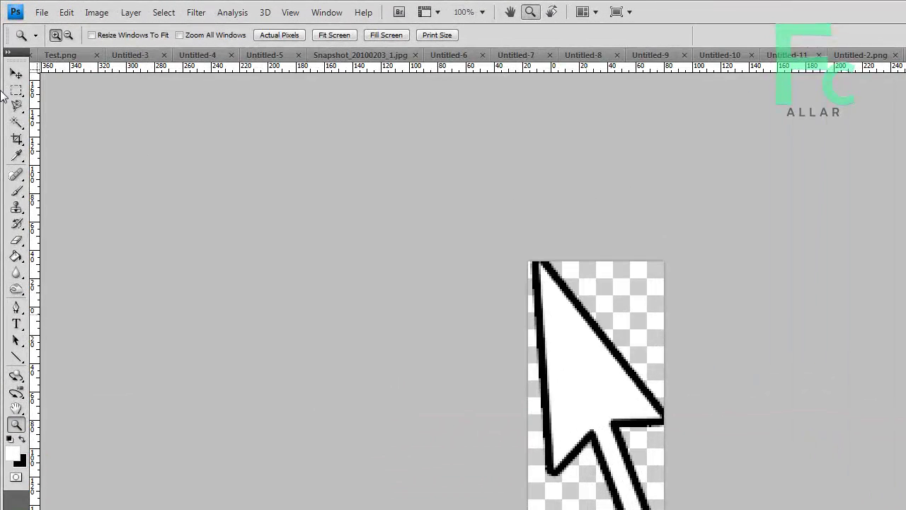
left_click(16, 73)
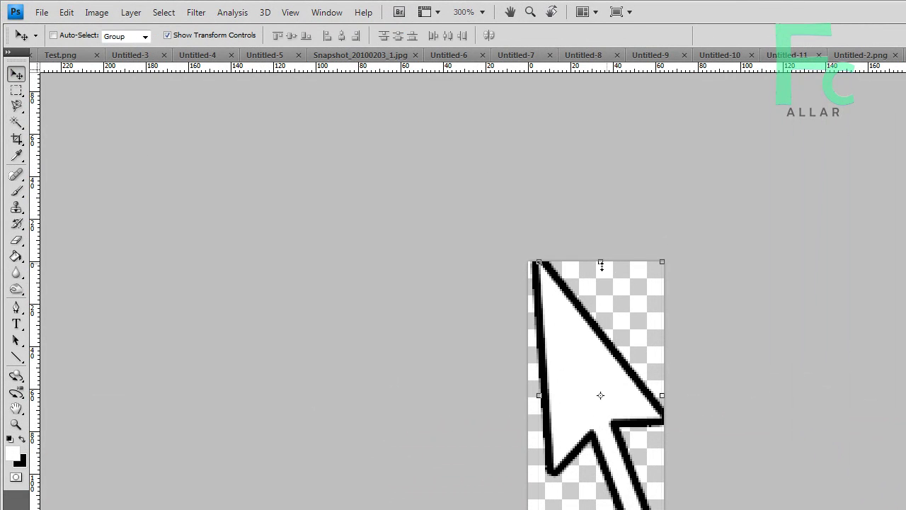
left_click_drag(600, 263, 604, 288)
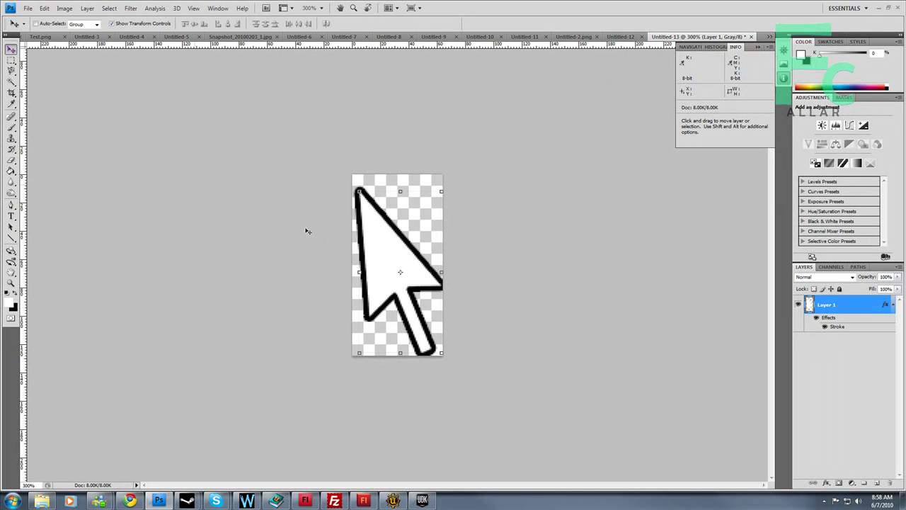
left_click_drag(369, 239, 371, 221)
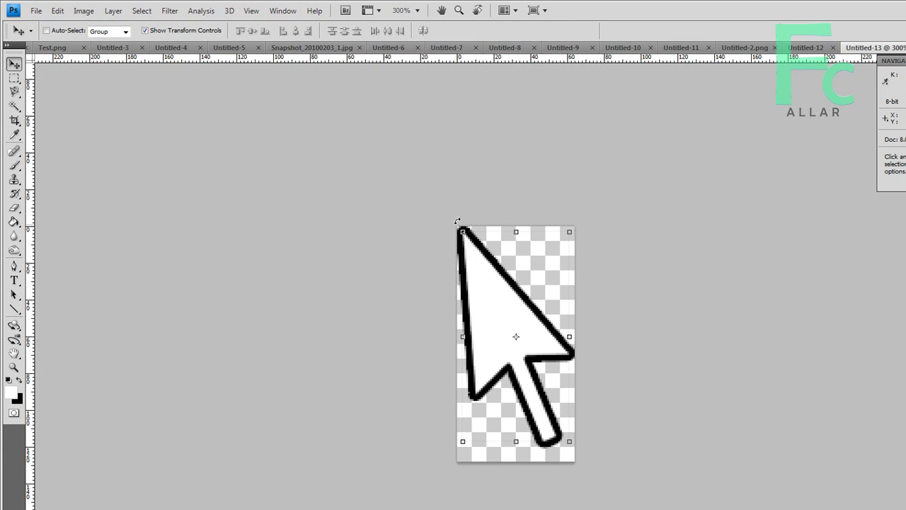
left_click_drag(462, 231, 466, 235)
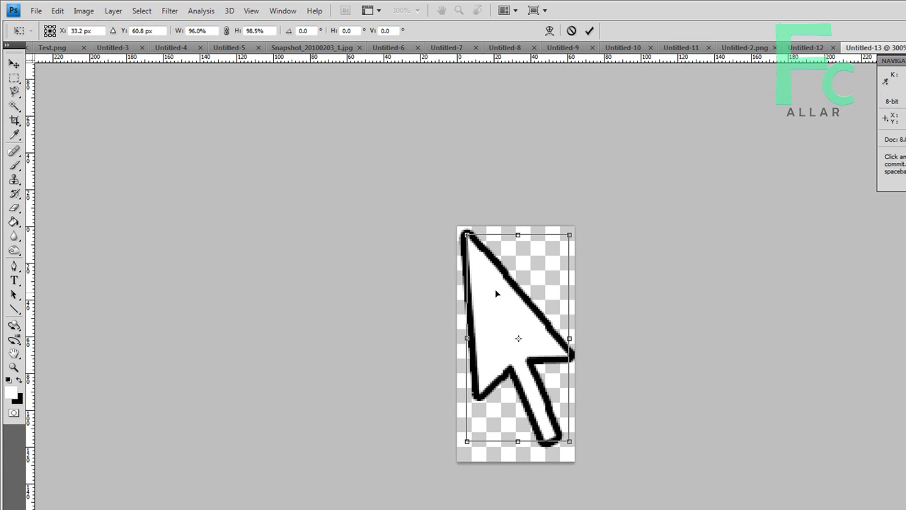
left_click_drag(497, 293, 495, 293)
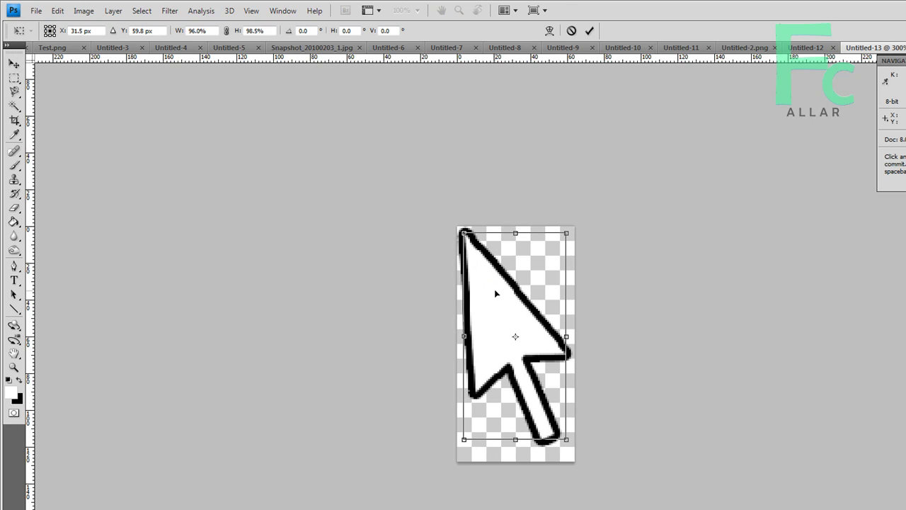
left_click(590, 31)
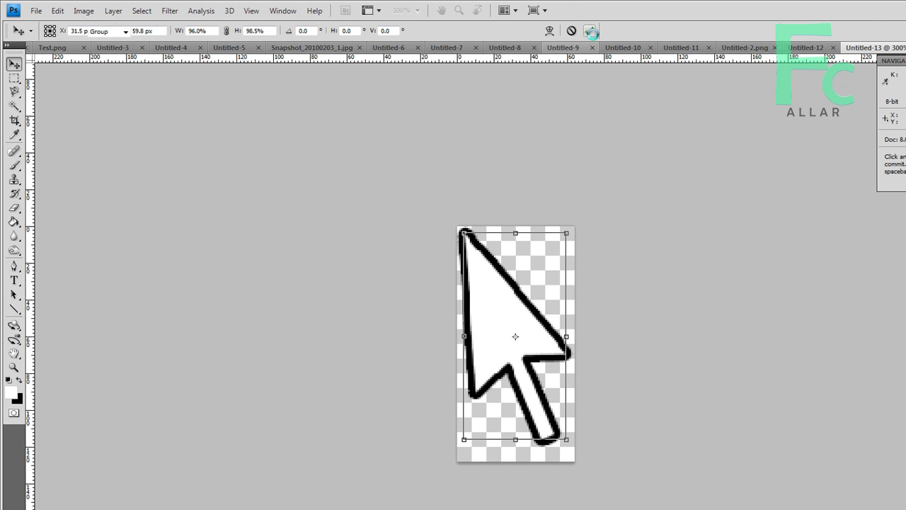
- Start Save As and browse to D:\UDK\UDK-2010-05-UIDemo\Development\Flash
left_click(36, 11)
left_click(57, 174)
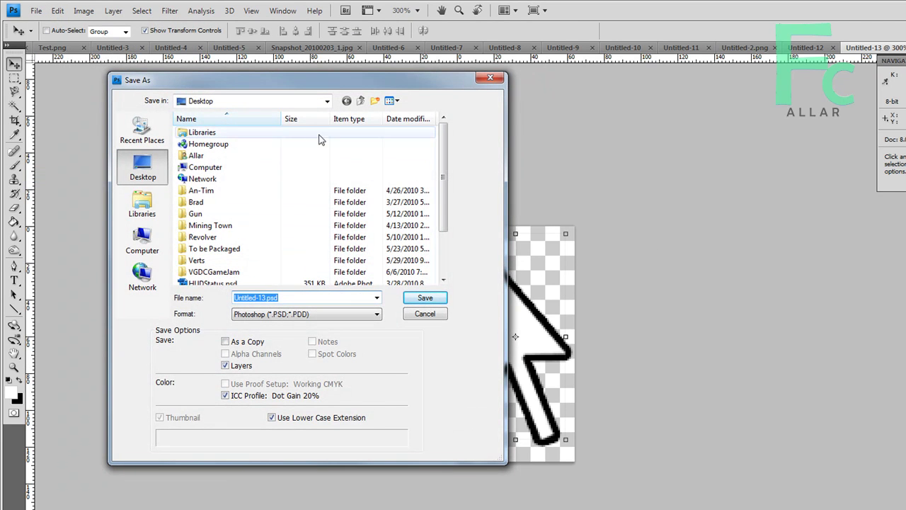
left_click(142, 241)
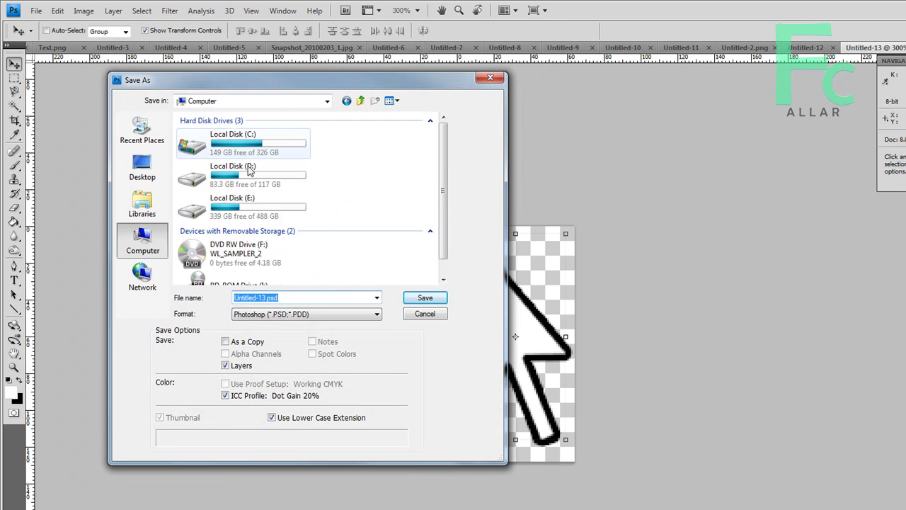
double_click(258, 183)
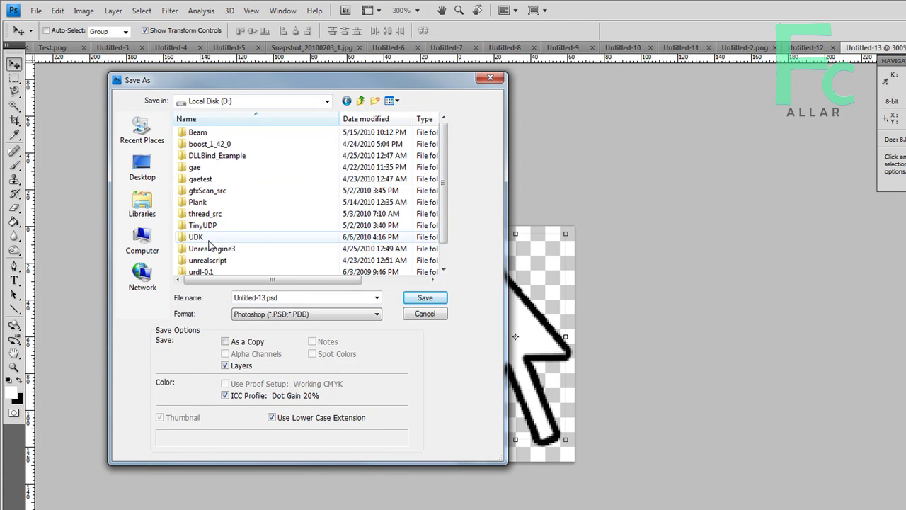
double_click(208, 240)
left_click(212, 252)
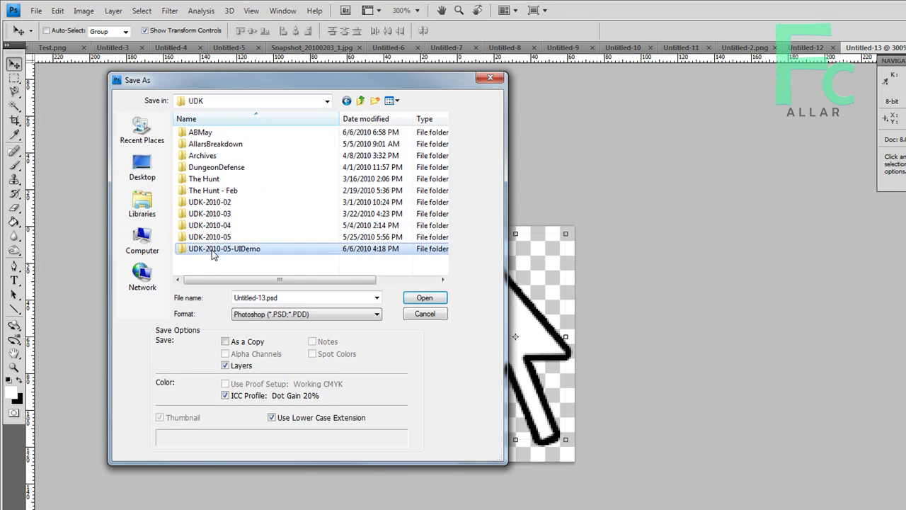
double_click(213, 251)
double_click(234, 144)
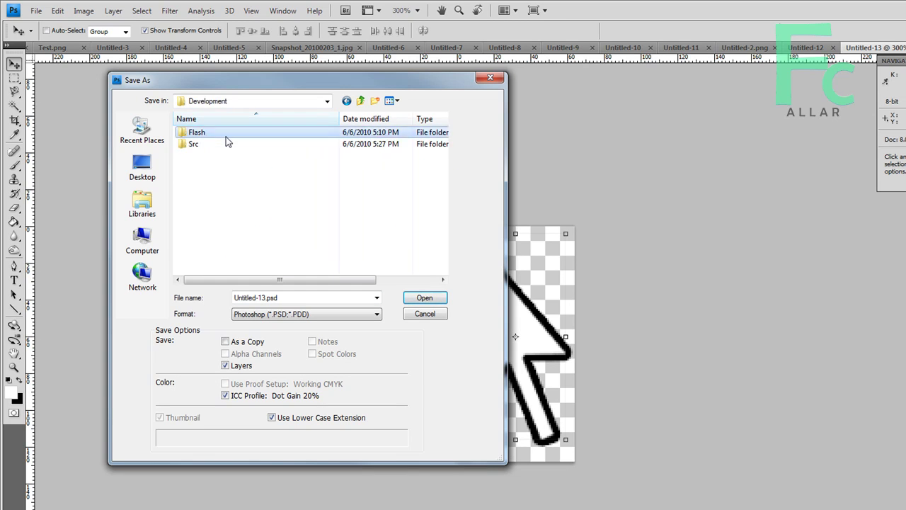
double_click(226, 134)
- Enter the personal folder inside Flash, leaving the format as Photoshop
double_click(225, 134)
left_click(305, 314)
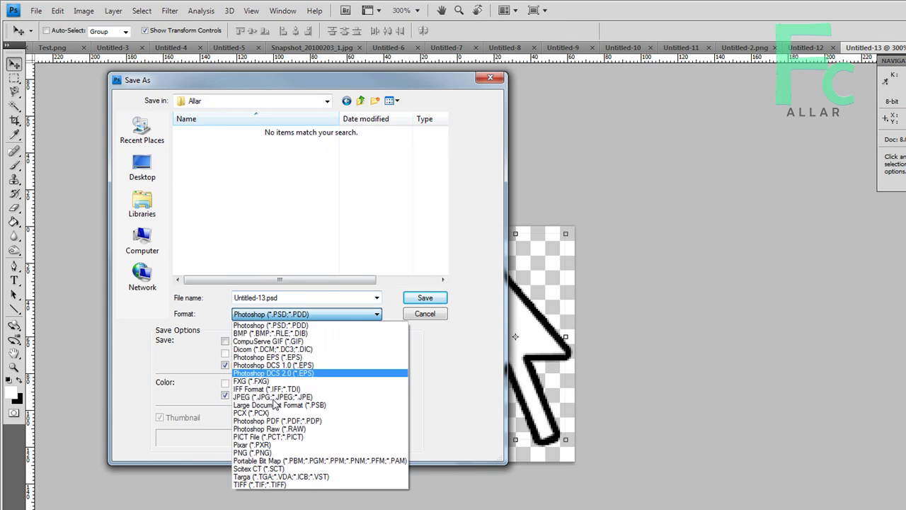
left_click(306, 221)
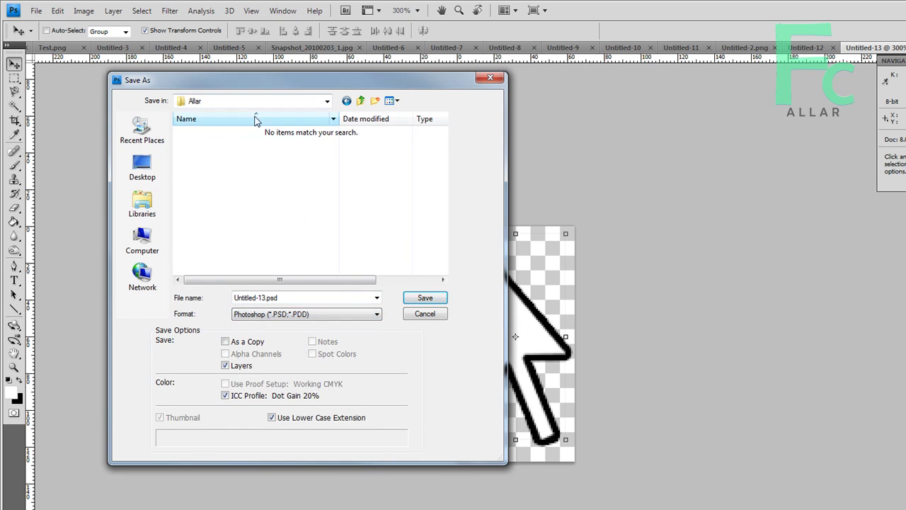
left_click(360, 100)
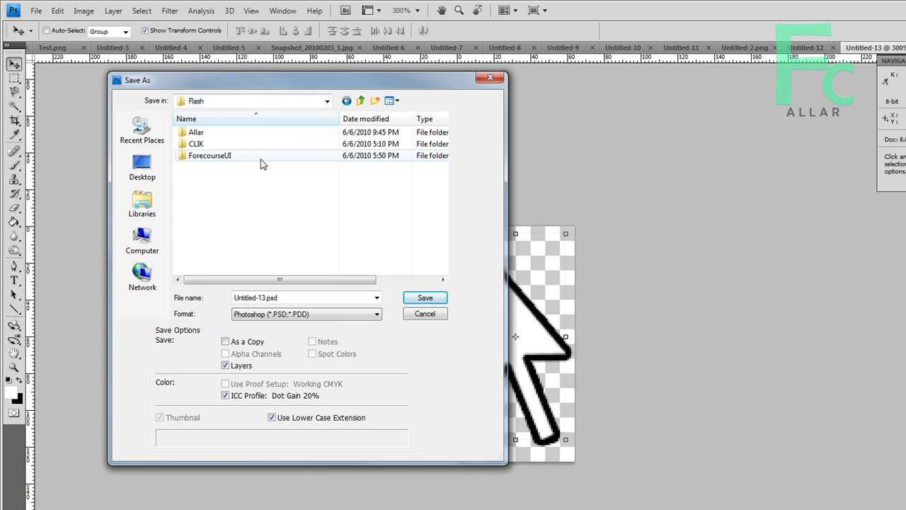
left_click(221, 135)
double_click(221, 134)
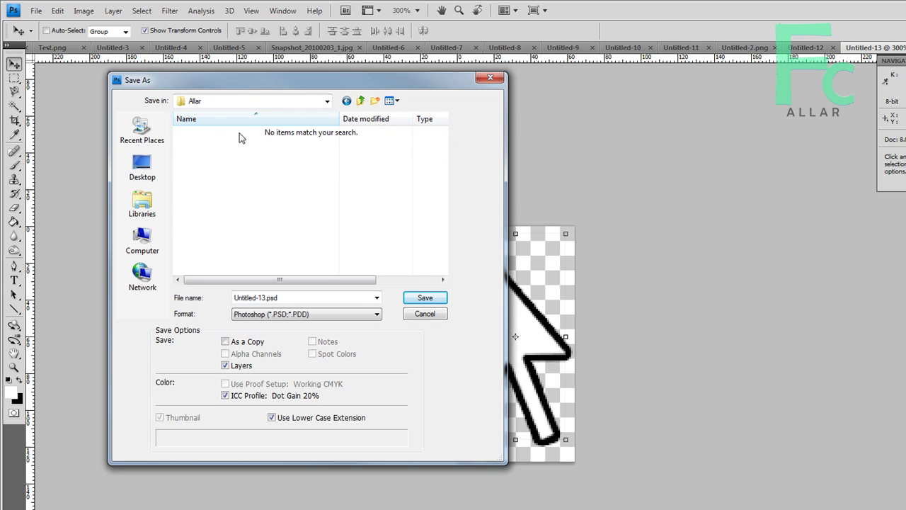
- Create a new folder named MainMenu in the personal folder and open it
right_click(248, 189)
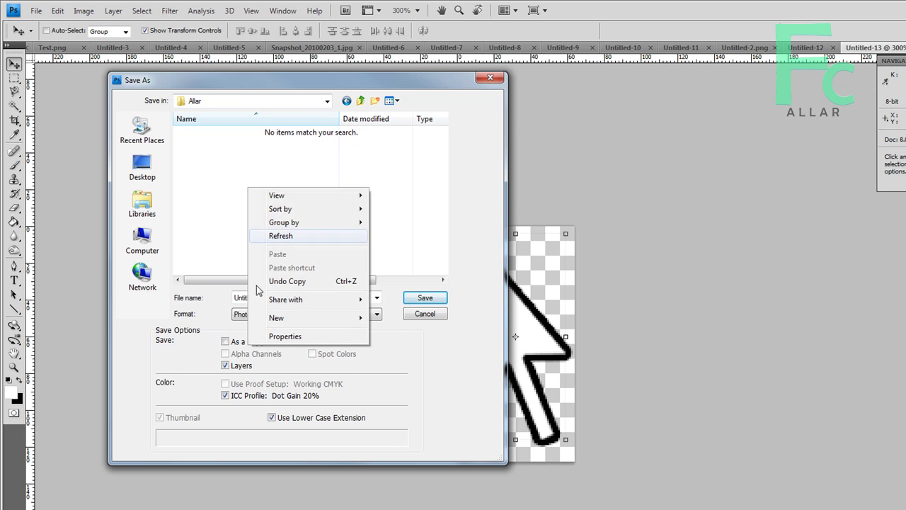
left_click(391, 318)
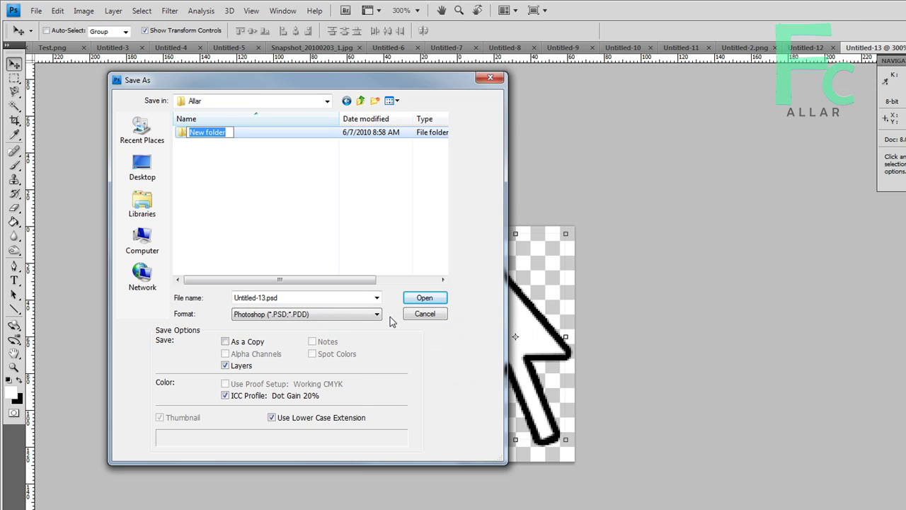
type("MainMenu")
key("Return")
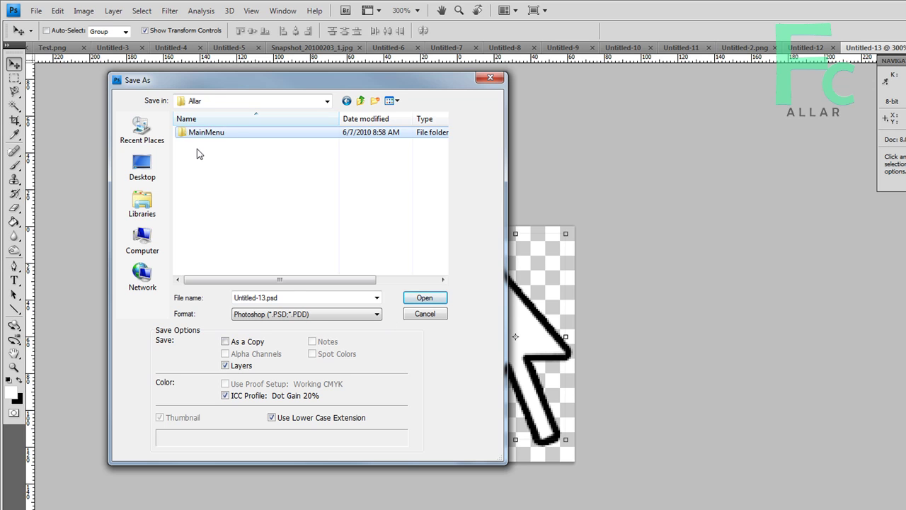
double_click(234, 133)
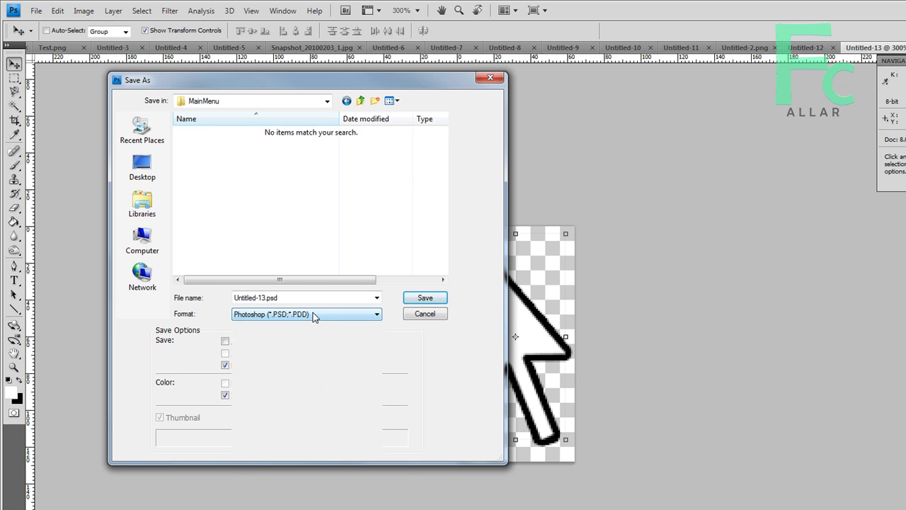
- Save the image there as a PNG named Cursor with default PNG options
left_click(314, 317)
left_click(306, 448)
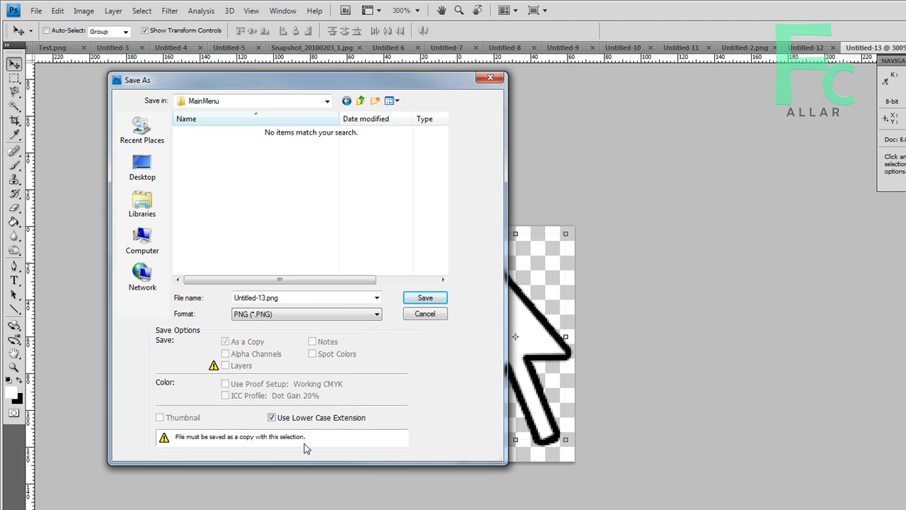
left_click(308, 298)
type("Cursor")
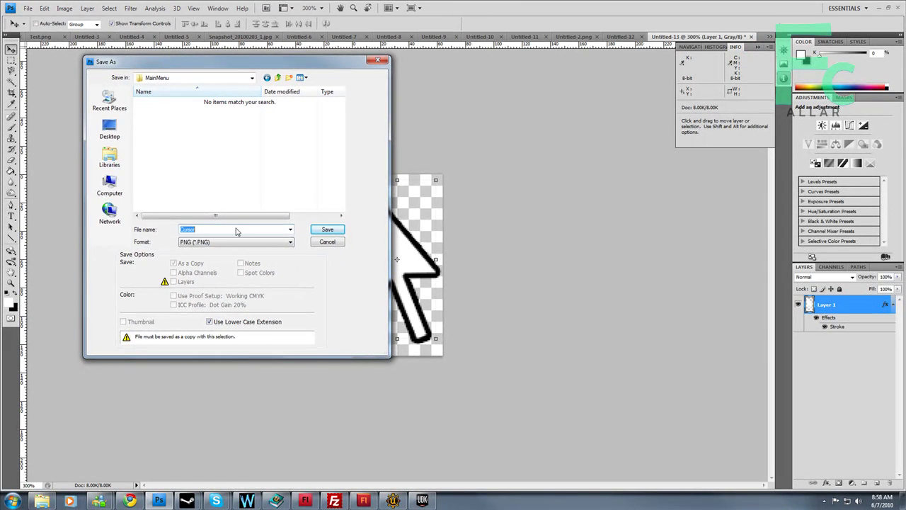
key("Return")
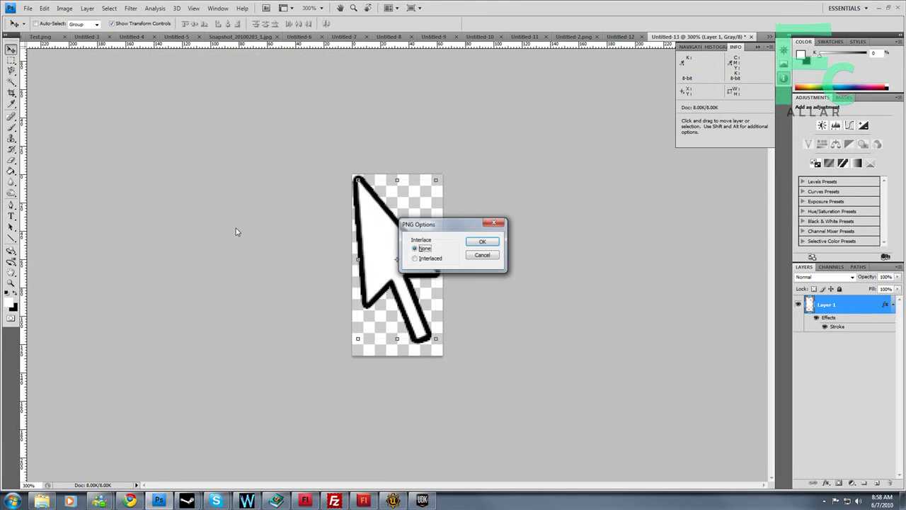
left_click(478, 241)
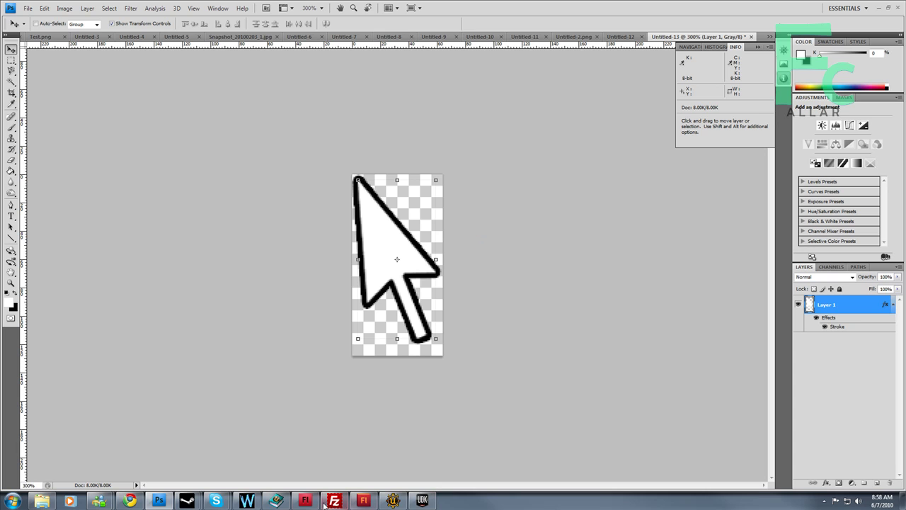
- Switch to MainMenu.fla in Flash, show its Library, and choose File > Import > Import to Library
left_click(363, 500)
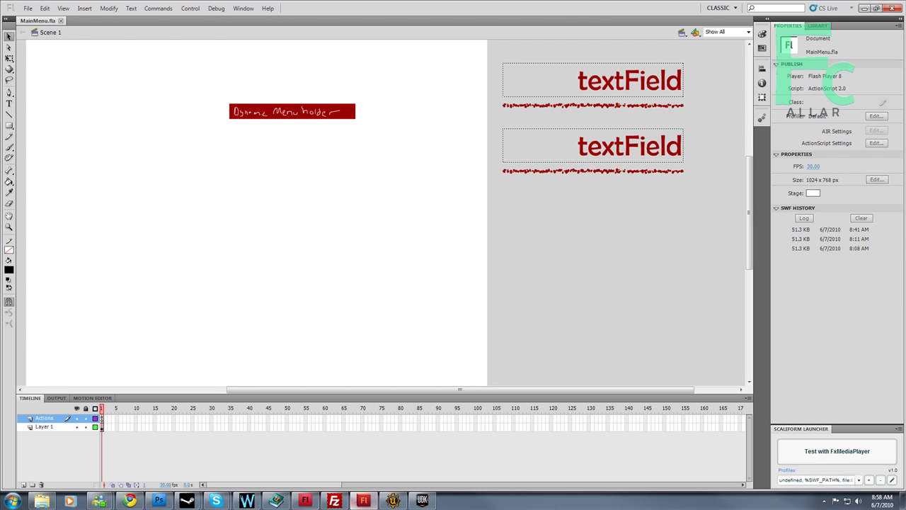
left_click(818, 25)
left_click(30, 9)
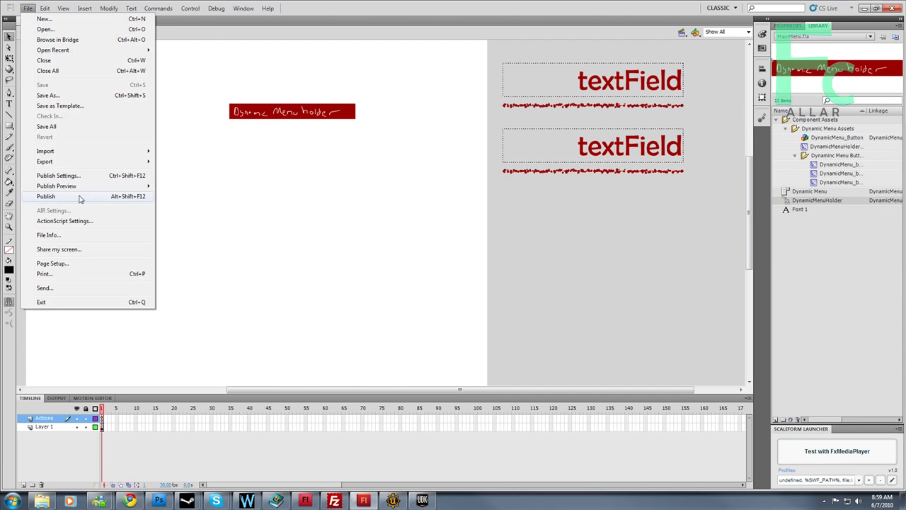
mouse_move(128, 153)
left_click(214, 162)
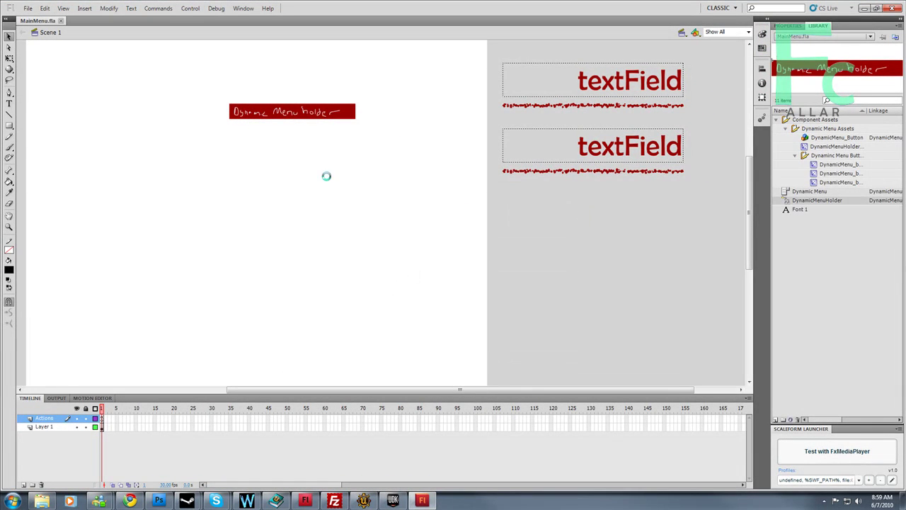
- Import Cursor.png from D:\UDK\UDK-2010-05-UIDemo\Development\Flash\Allar\MainMenu into the library, then select Symbol 8
left_click_drag(562, 151, 397, 125)
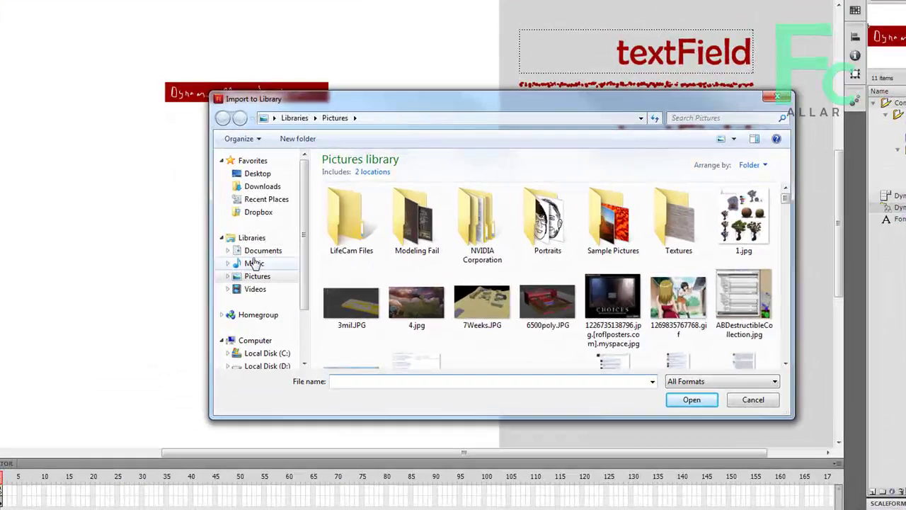
left_click(283, 365)
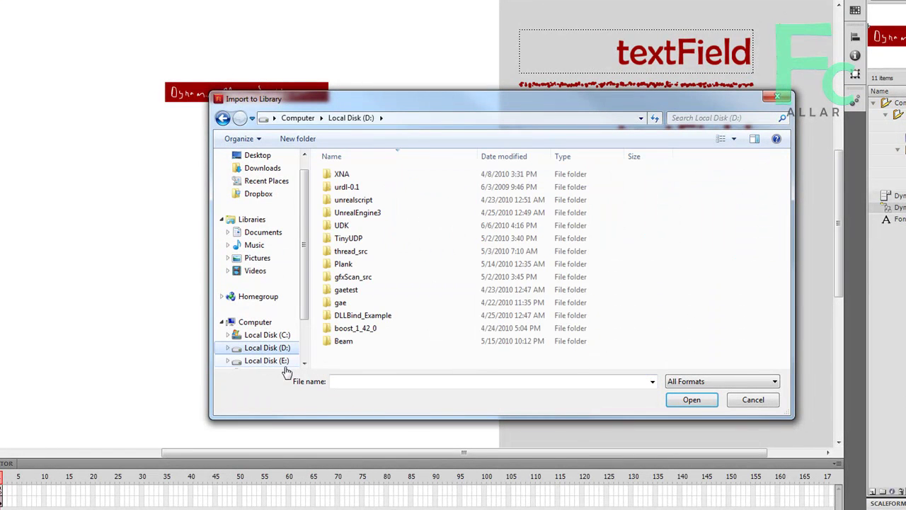
double_click(349, 225)
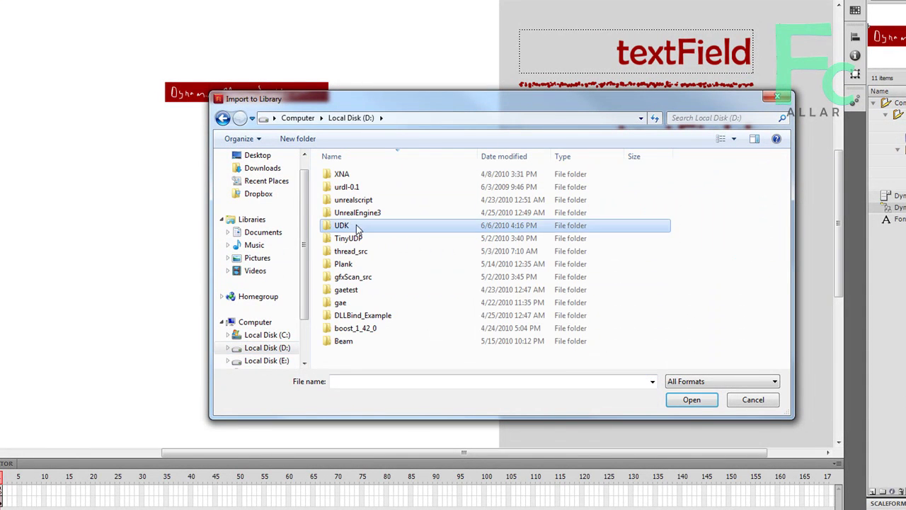
double_click(378, 303)
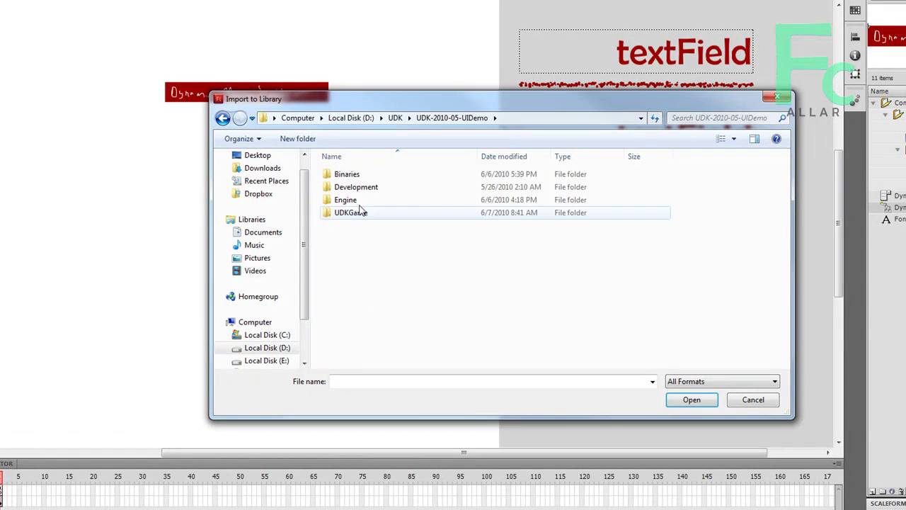
double_click(357, 188)
double_click(358, 175)
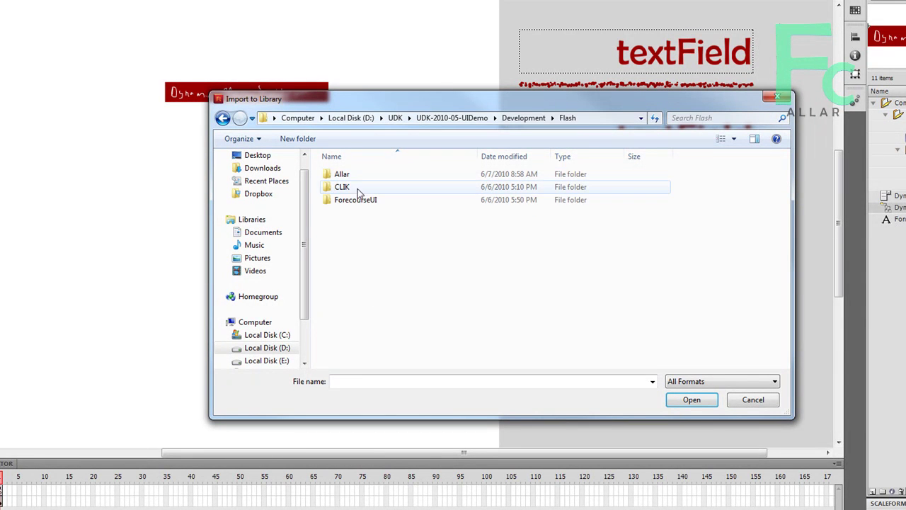
double_click(357, 174)
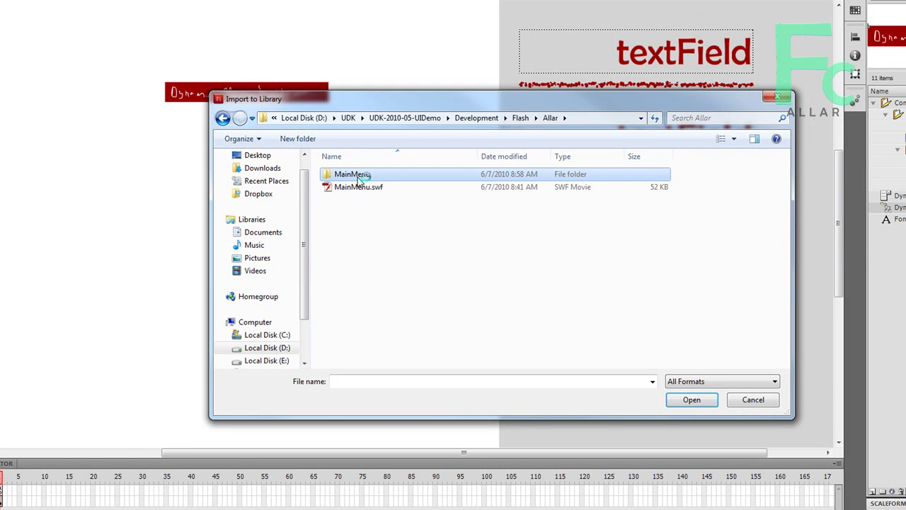
double_click(358, 175)
left_click(352, 185)
left_click(700, 399)
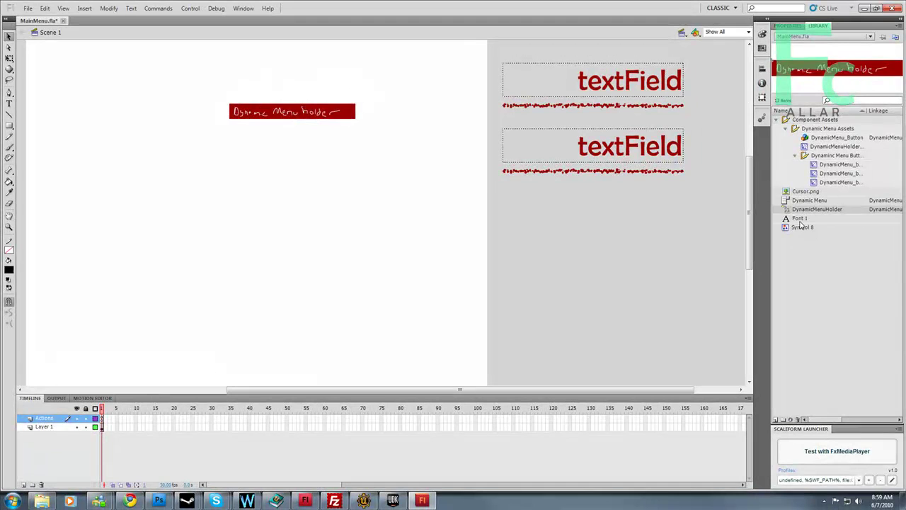
left_click(802, 228)
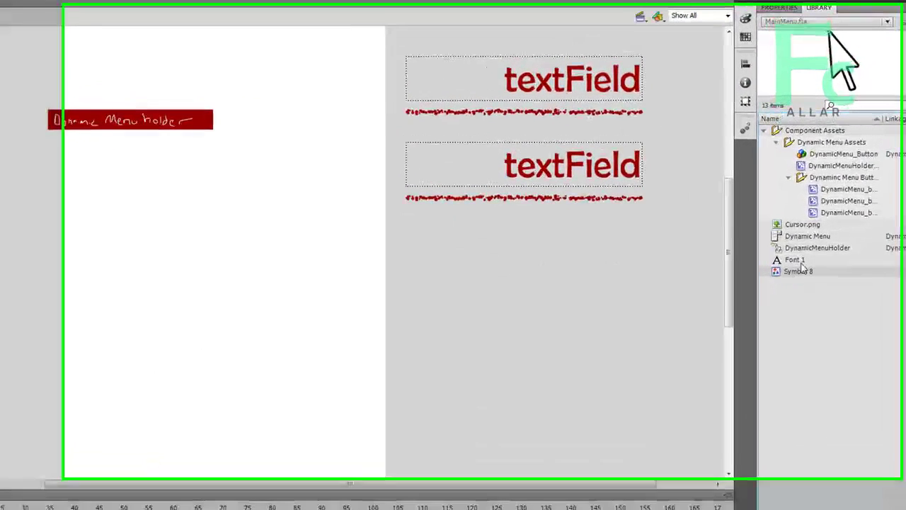
right_click(796, 227)
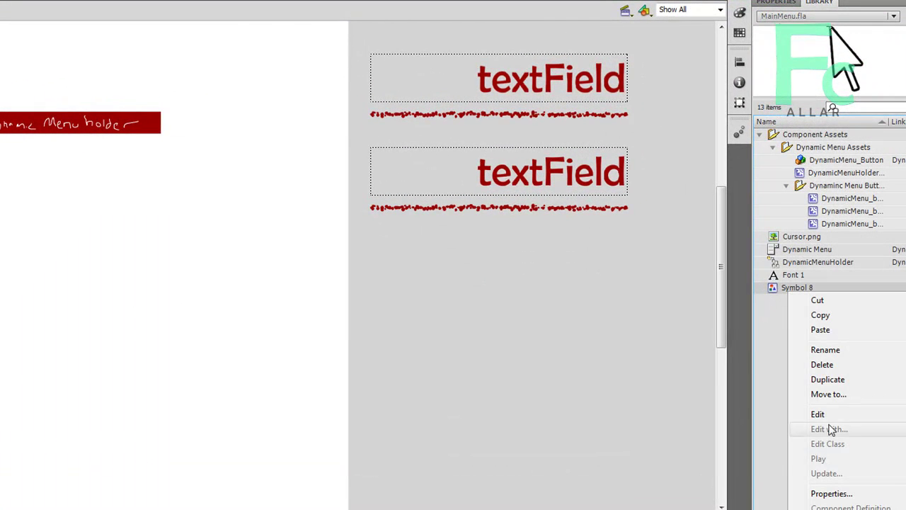
- Delete Symbol 8 from the library and select Cursor.png
left_click(835, 366)
left_click(802, 239)
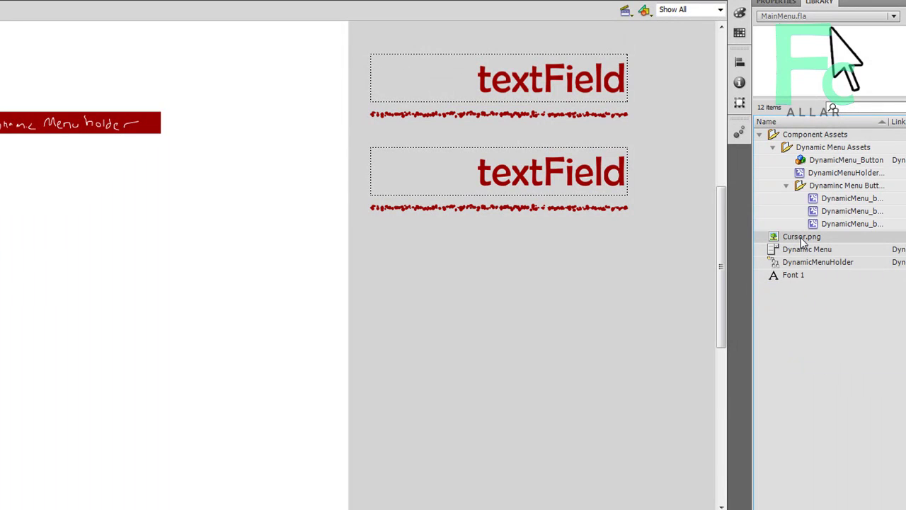
right_click(803, 243)
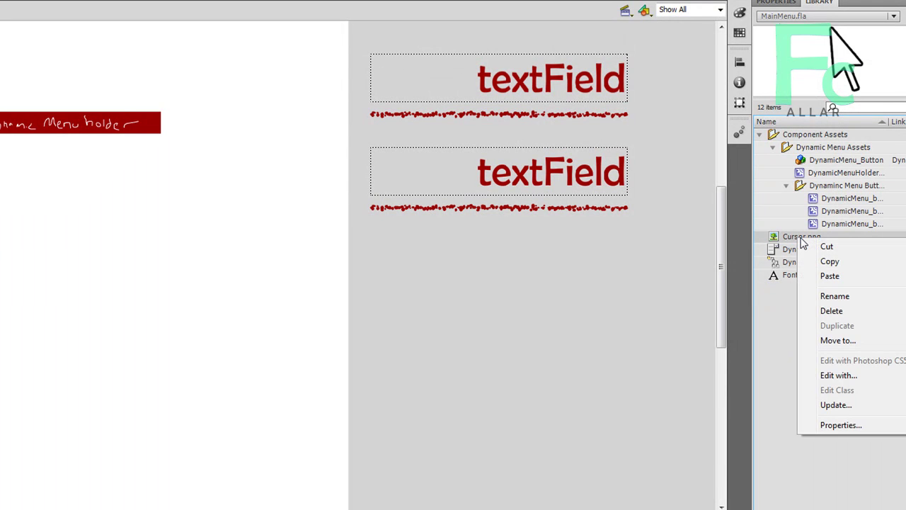
- Give Cursor.png Lossless compression and smoothing, and export it for ActionScript as Cursor
left_click(843, 427)
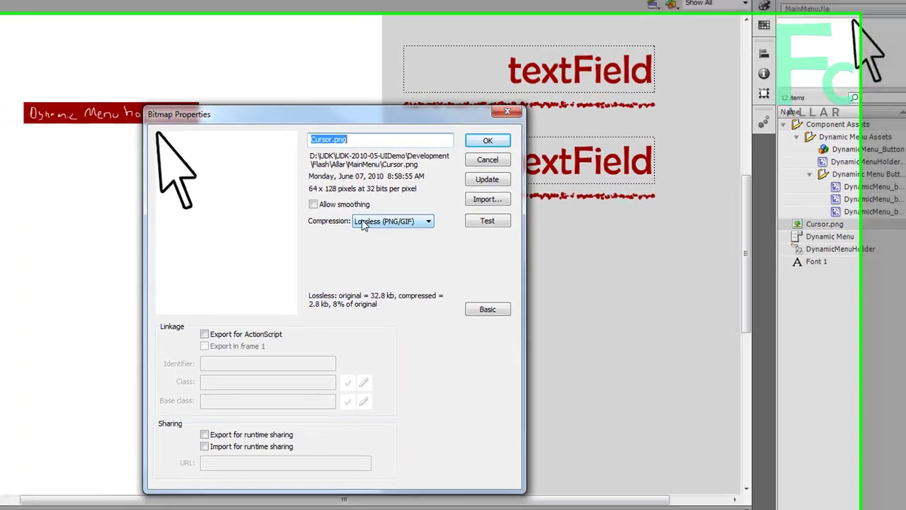
left_click(362, 224)
left_click(375, 232)
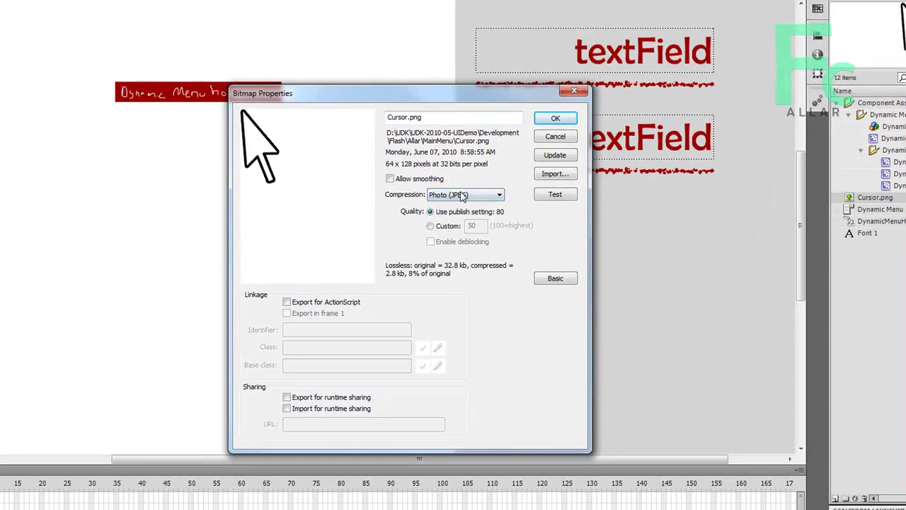
left_click(381, 221)
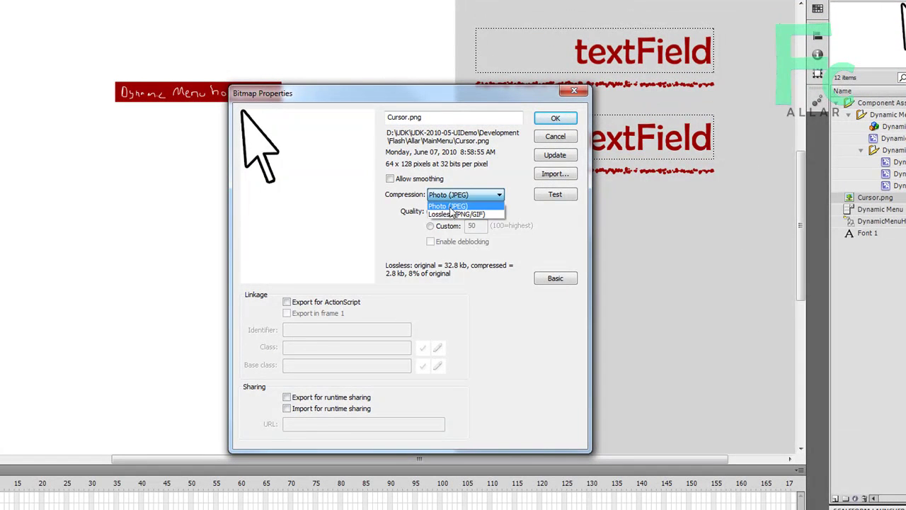
left_click(453, 214)
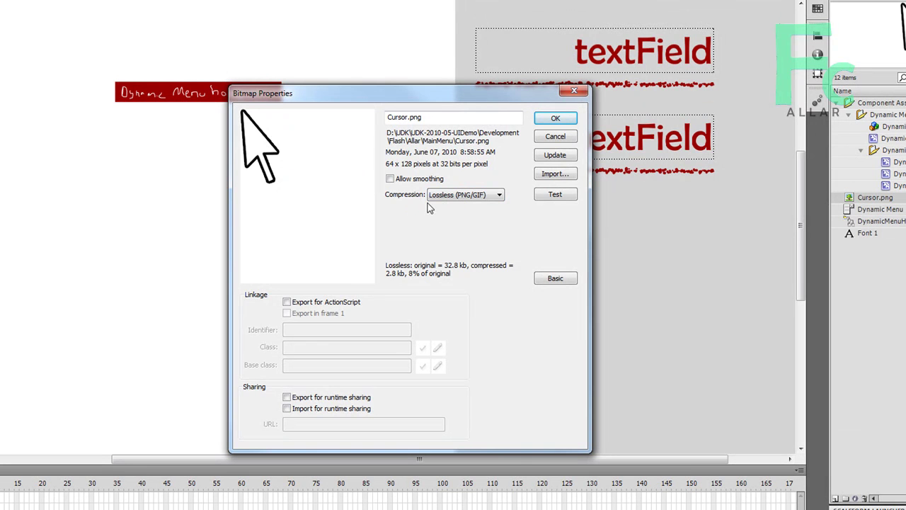
left_click(407, 181)
left_click(322, 304)
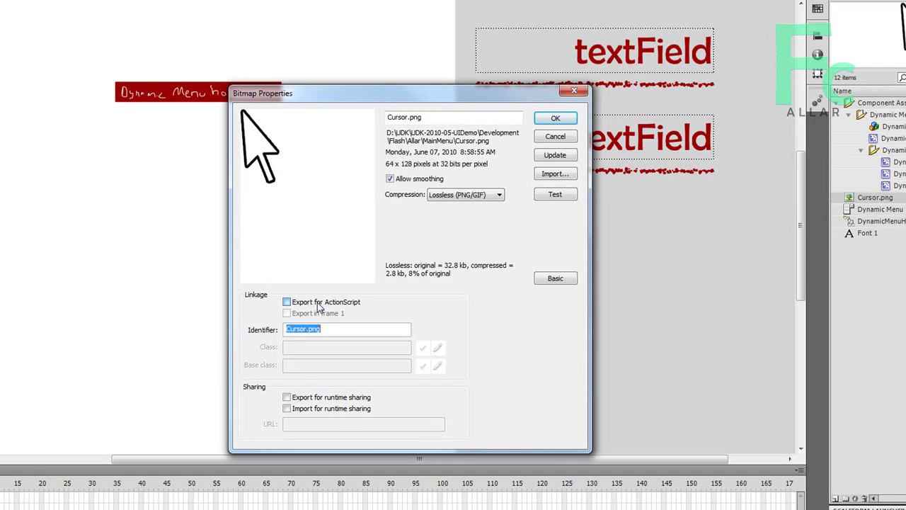
left_click(349, 330)
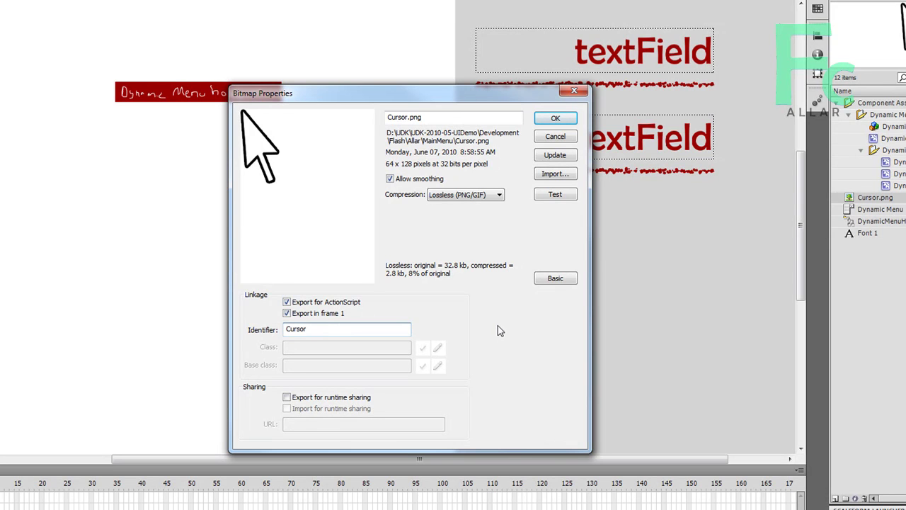
double_click(349, 326)
left_click(358, 326)
left_click(555, 119)
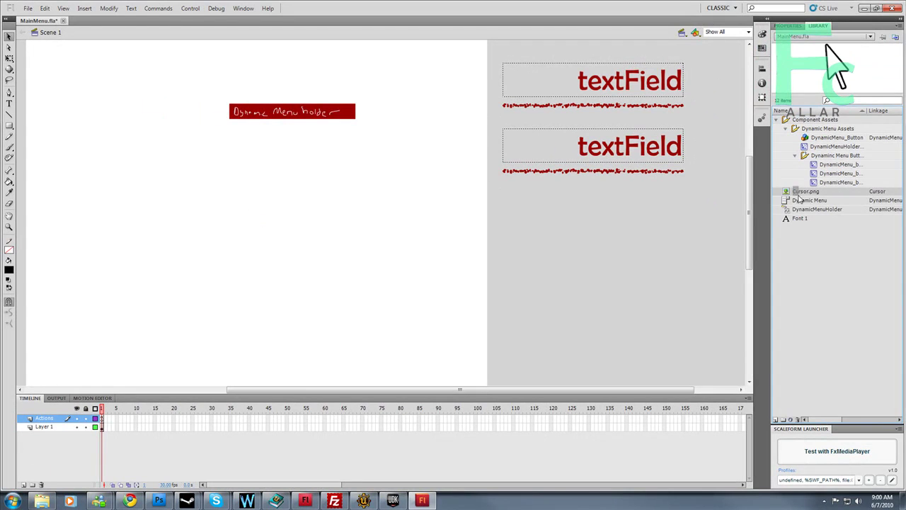
- Place a Cursor.png instance below the holder and scale it to about half size
left_click_drag(779, 201, 220, 232)
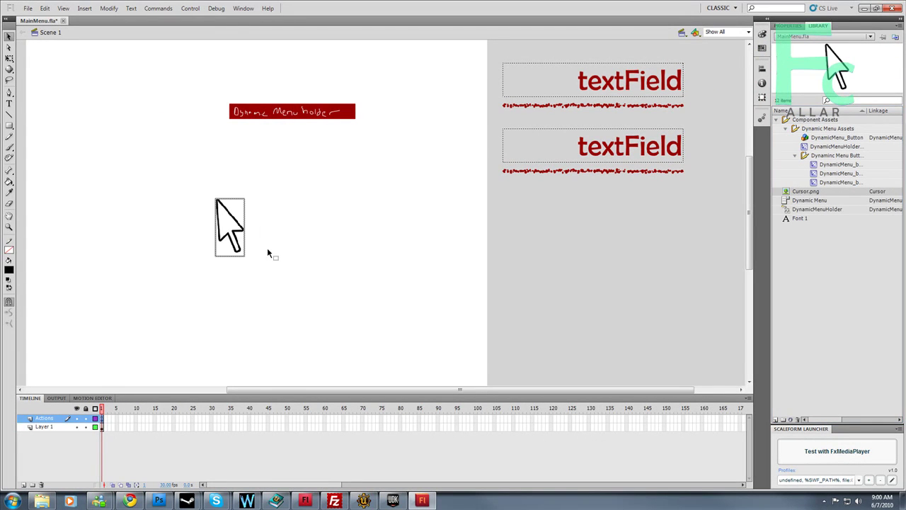
left_click(794, 26)
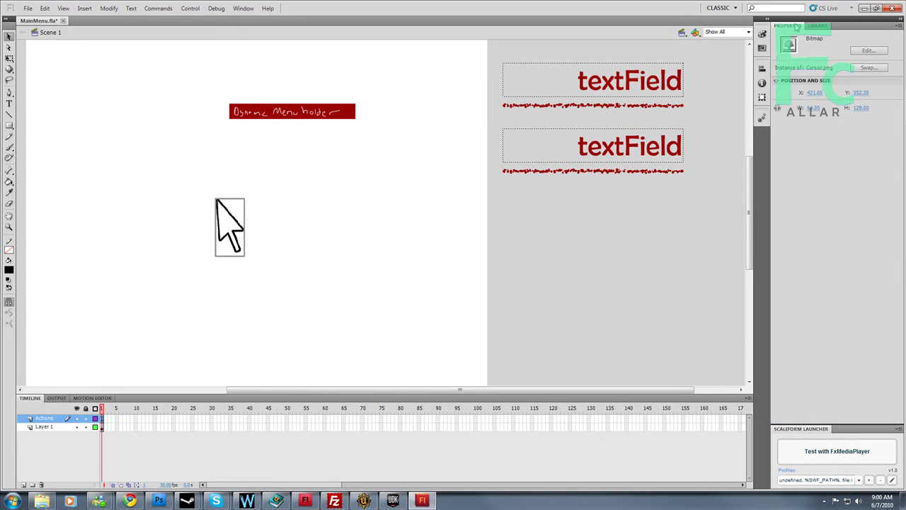
left_click(10, 61)
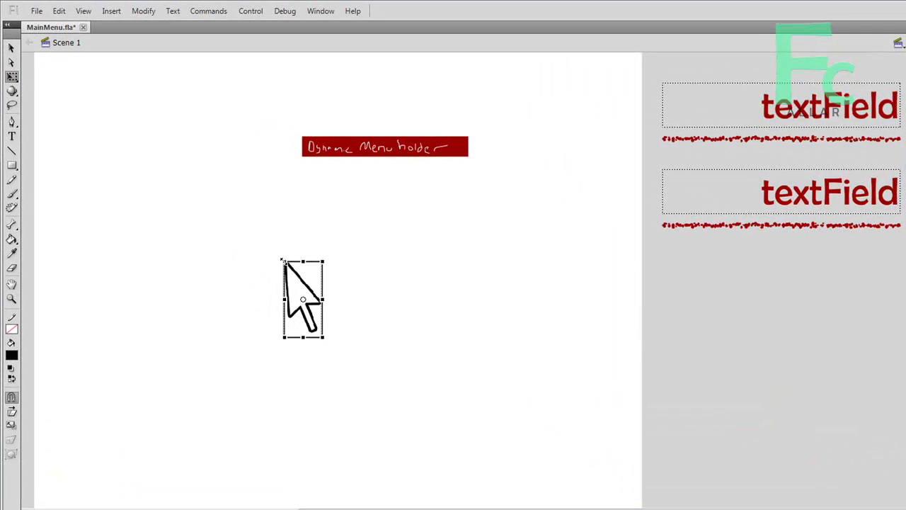
left_click_drag(250, 230, 252, 240)
left_click_drag(288, 266, 293, 279)
- Reselect the resized arrow bitmap with the Selection tool
left_click(280, 309)
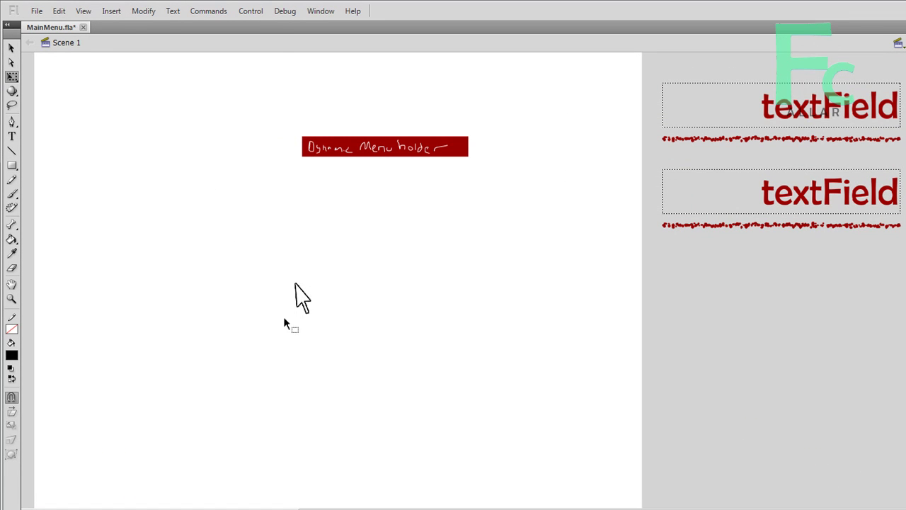
left_click(296, 285)
left_click(196, 237)
left_click(12, 48)
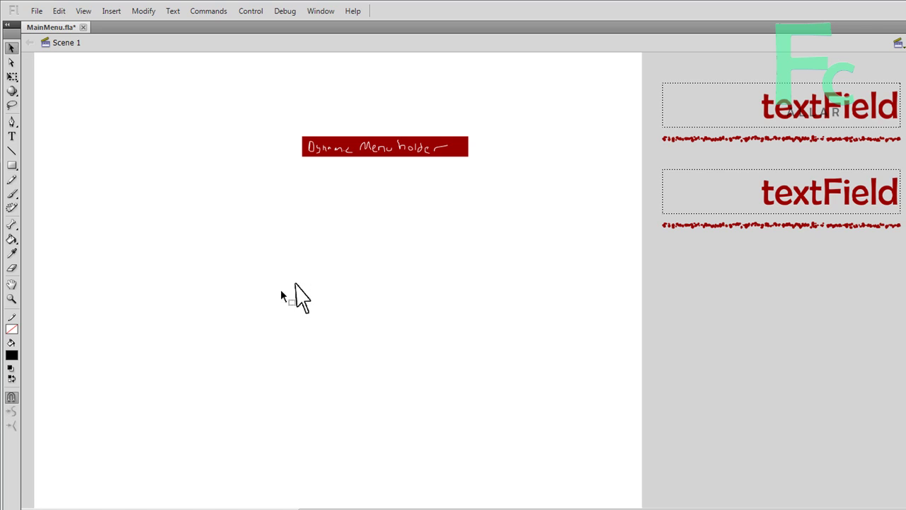
left_click(297, 298)
- Convert the arrow bitmap into a Movie Clip symbol with F8
key("F8")
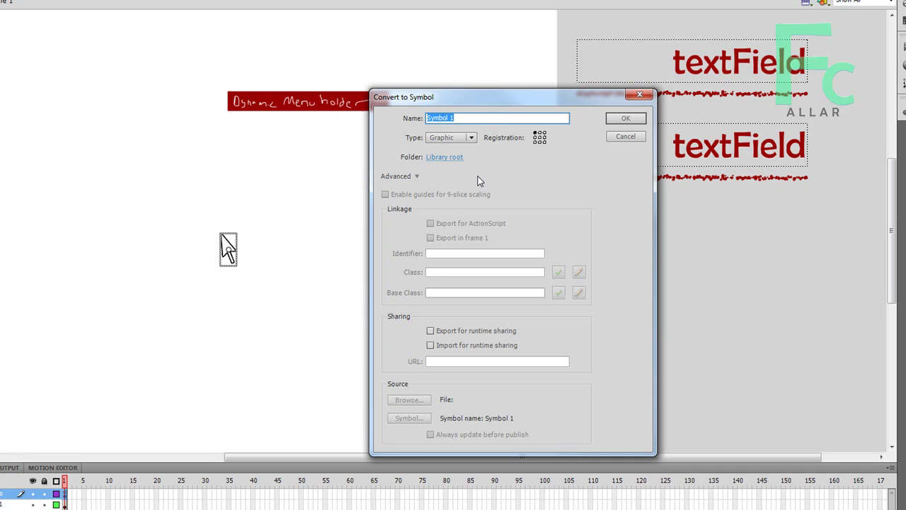
left_click(470, 138)
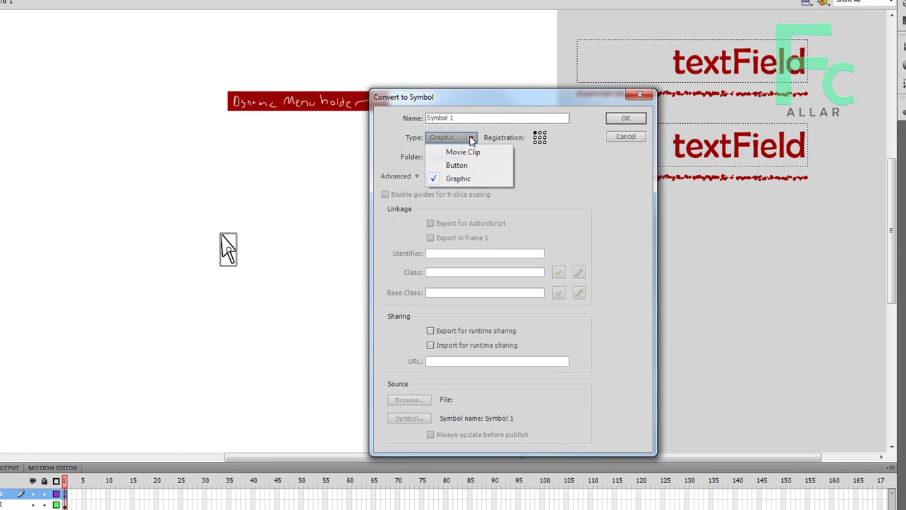
left_click(467, 154)
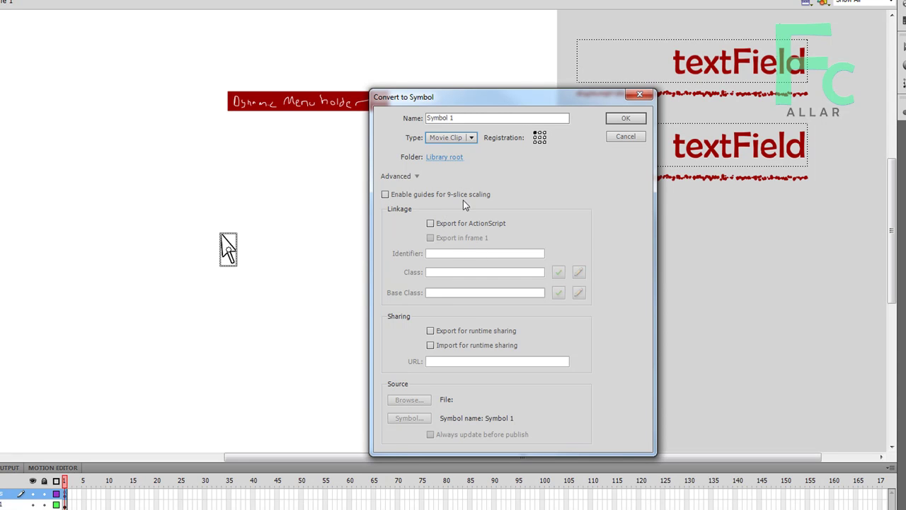
left_click(626, 118)
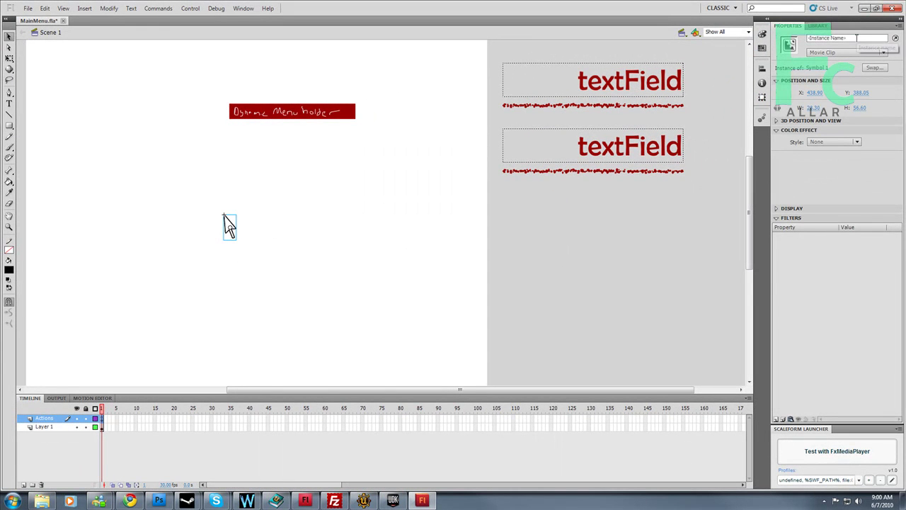
- Name the clip instance Cursor_mc in the Properties panel
left_click(856, 38)
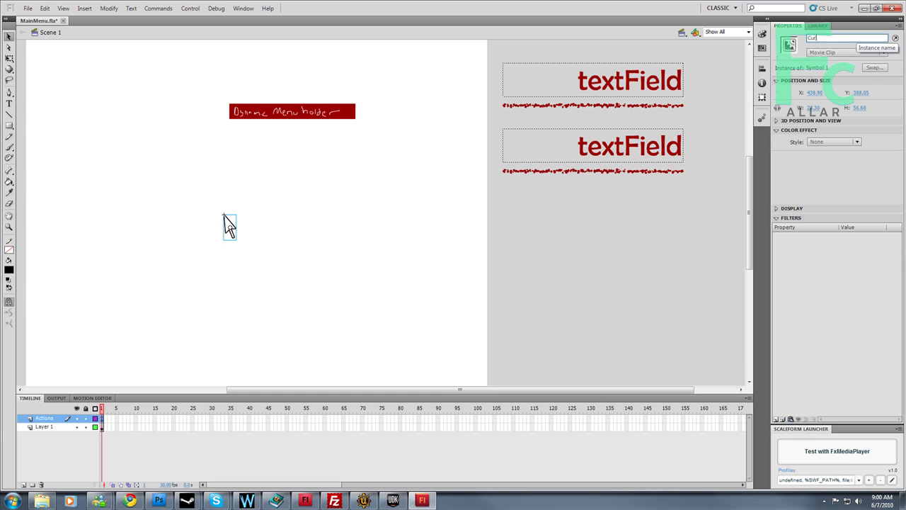
type("Cursor_mc")
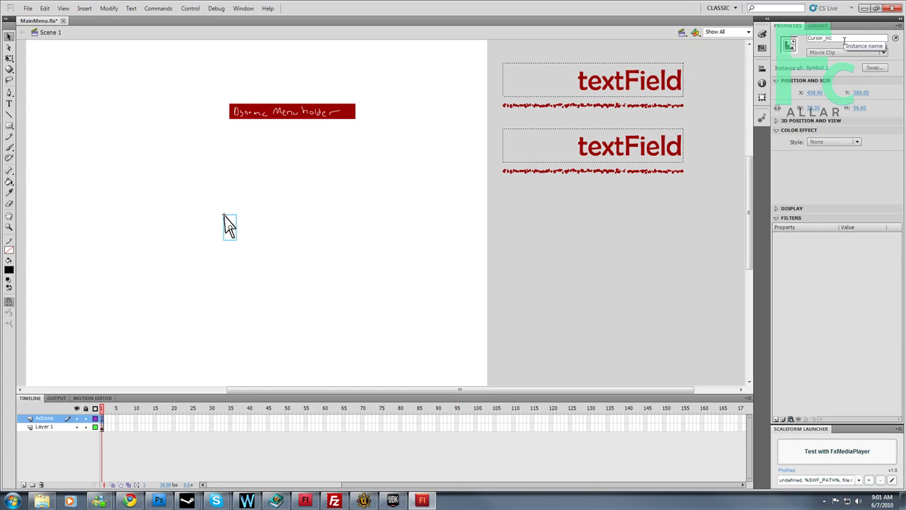
left_click(501, 238)
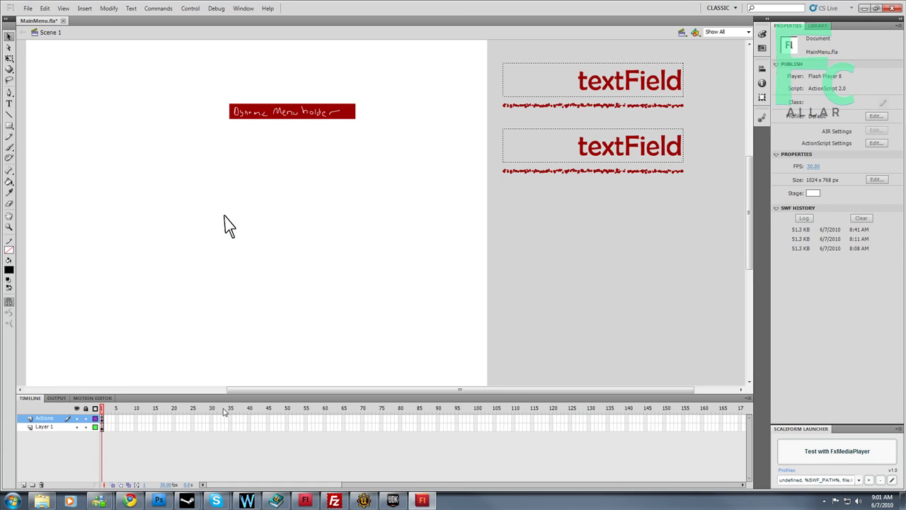
- Add a Cursor layer between Actions and Layer 1, and rename Layer 1 to Menu Stuff
left_click(102, 424)
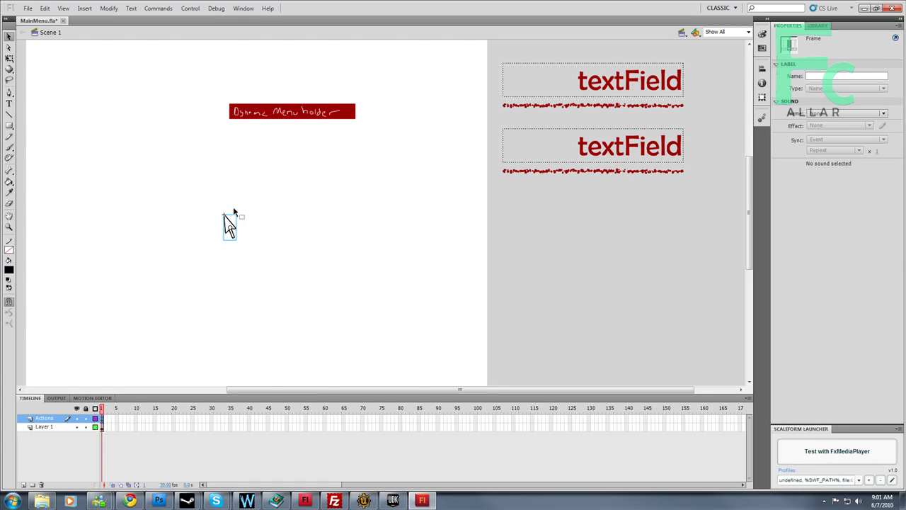
left_click(596, 254)
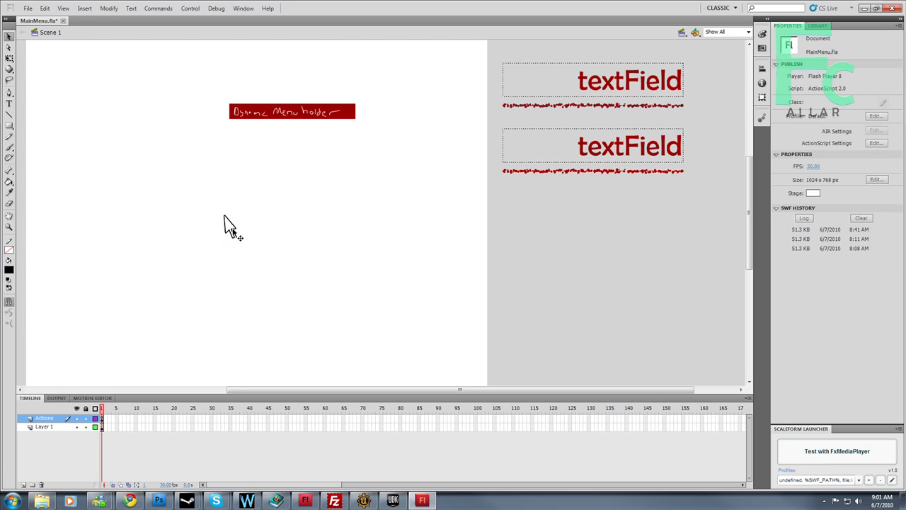
left_click(228, 225)
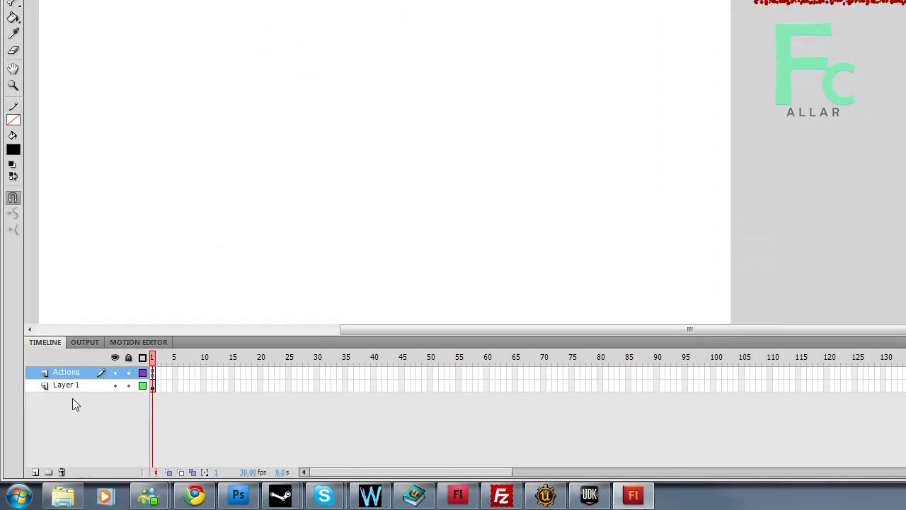
left_click(36, 471)
left_click_drag(56, 373, 62, 390)
double_click(62, 386)
type("Cursor")
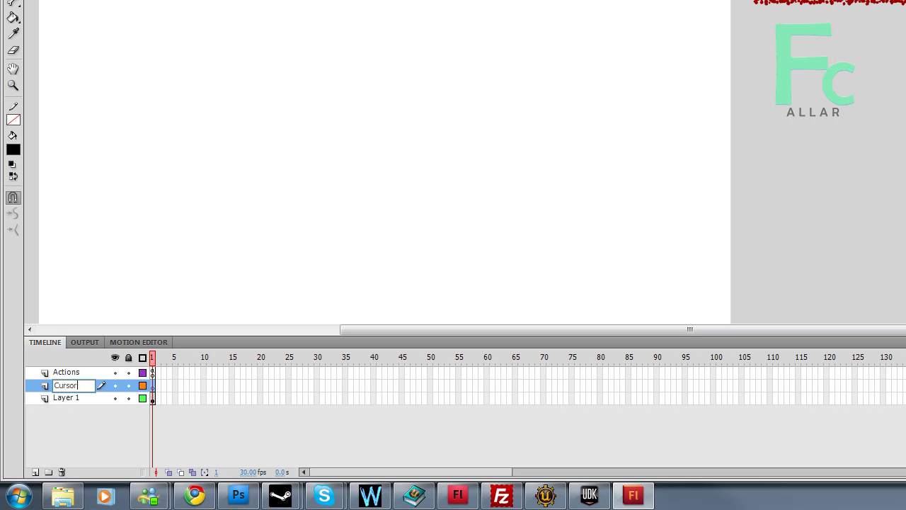
key("Return")
double_click(77, 398)
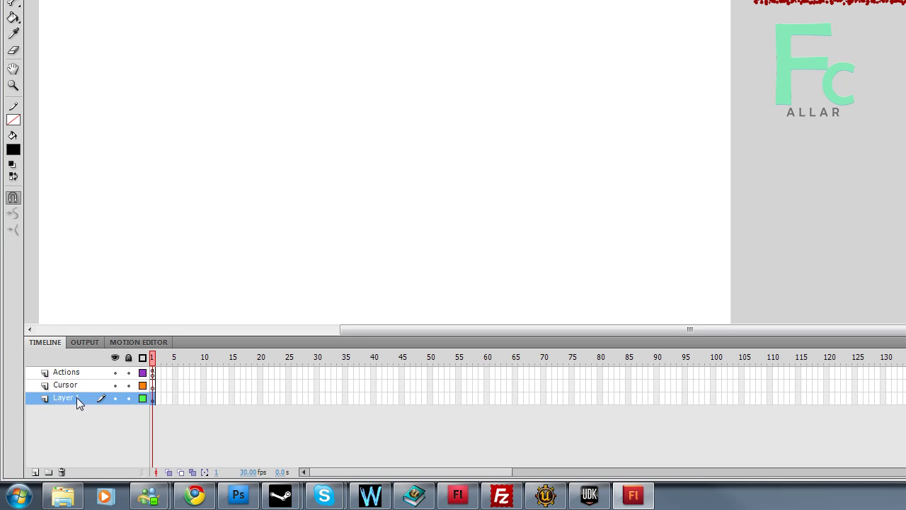
type("Menu Stuff")
key("Return")
- Paste the arrow clip in place on the Cursor layer and move it toward mid-stage
left_click(154, 386)
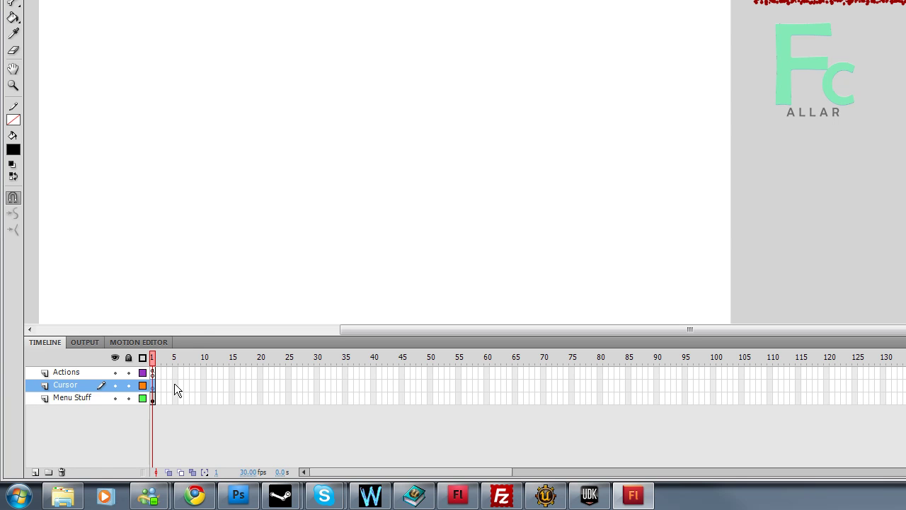
key("ctrl+shift+v")
left_click_drag(574, 48, 527, 72)
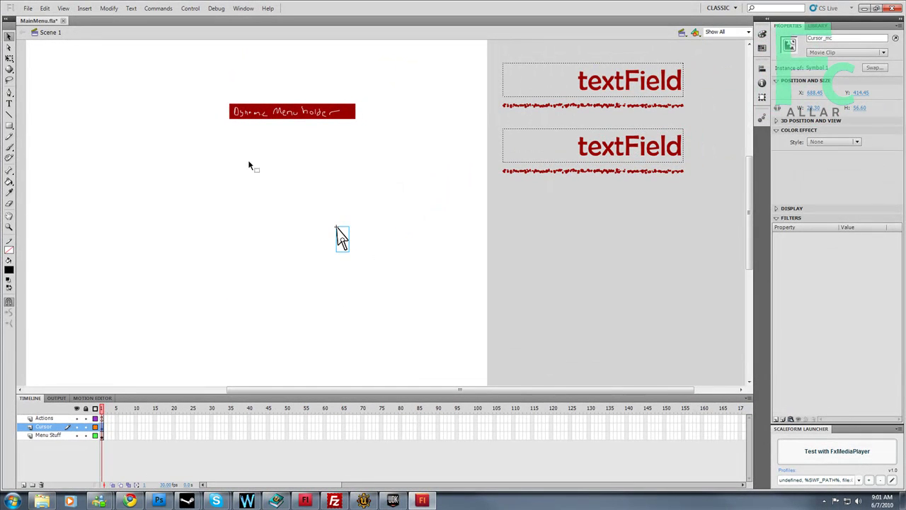
left_click(102, 418)
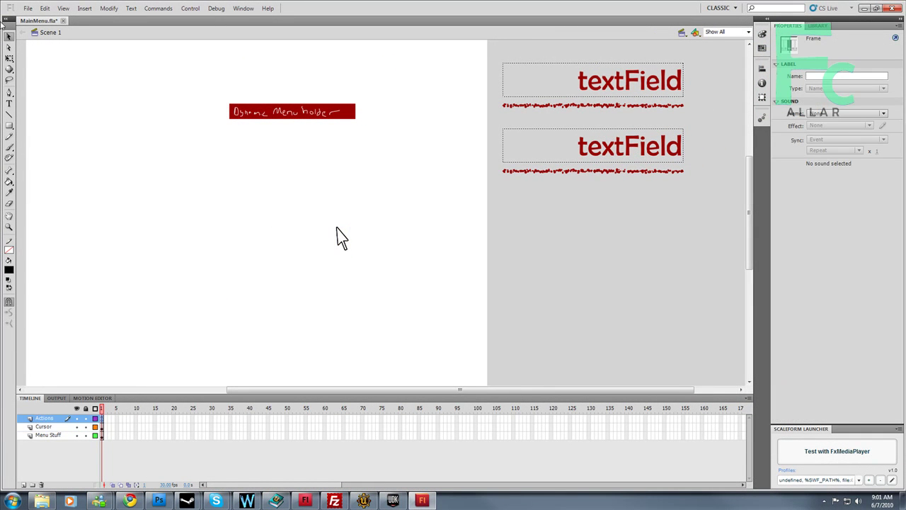
- Show the Actions script for frame 1 and add blank lines after line 19
left_click(242, 8)
left_click(281, 118)
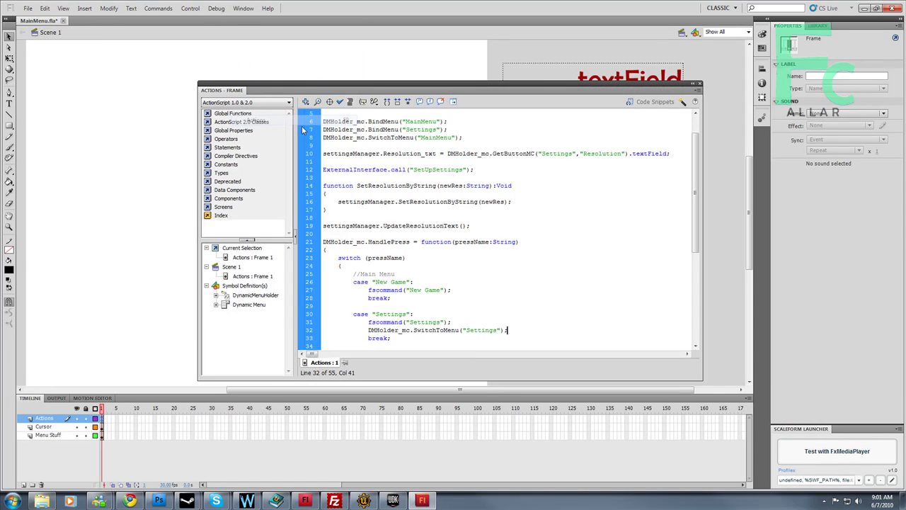
scroll(424, 226, "down", 5)
scroll(425, 226, "up", 5)
left_click(470, 225)
scroll(425, 227, "up", 2)
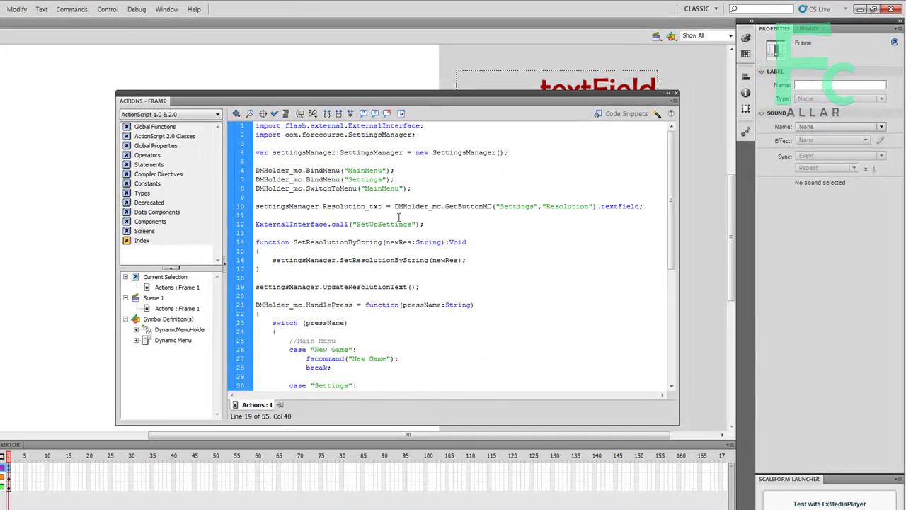
scroll(394, 189, "down", 8)
scroll(310, 229, "up", 6)
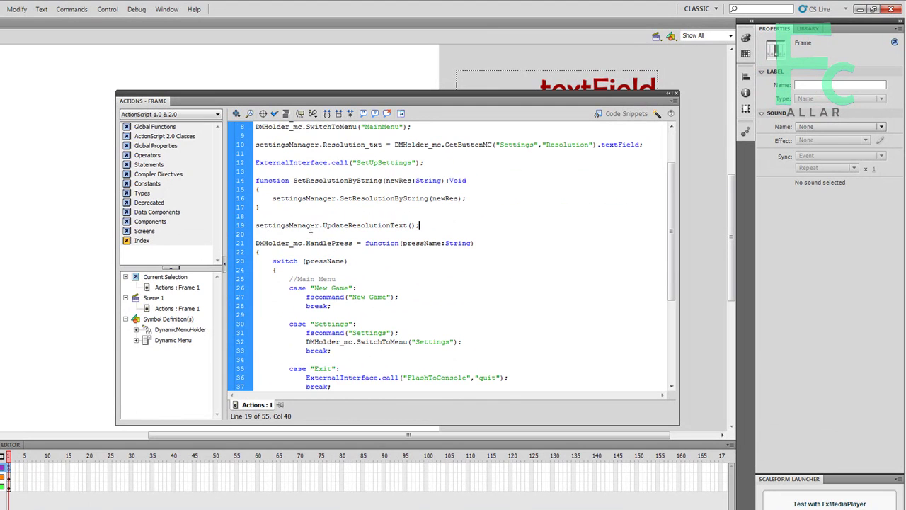
left_click(301, 234)
key("Return")
key("Return")
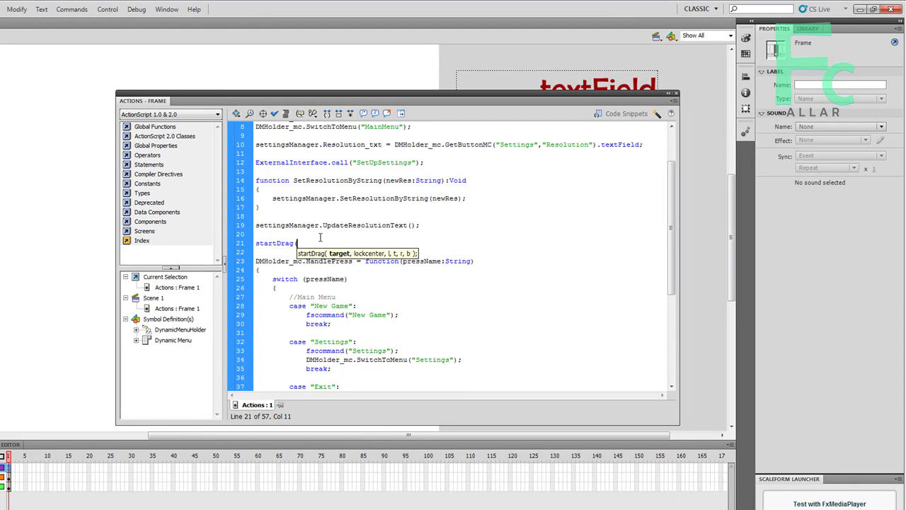
- Write startDrag("Cursor_mc",true) on the new line
type("\"")
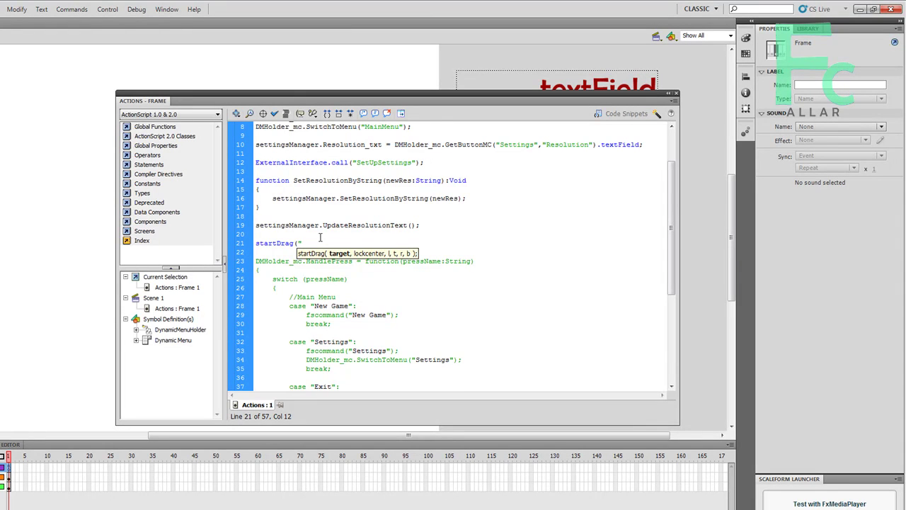
type("Cursor_mc\"")
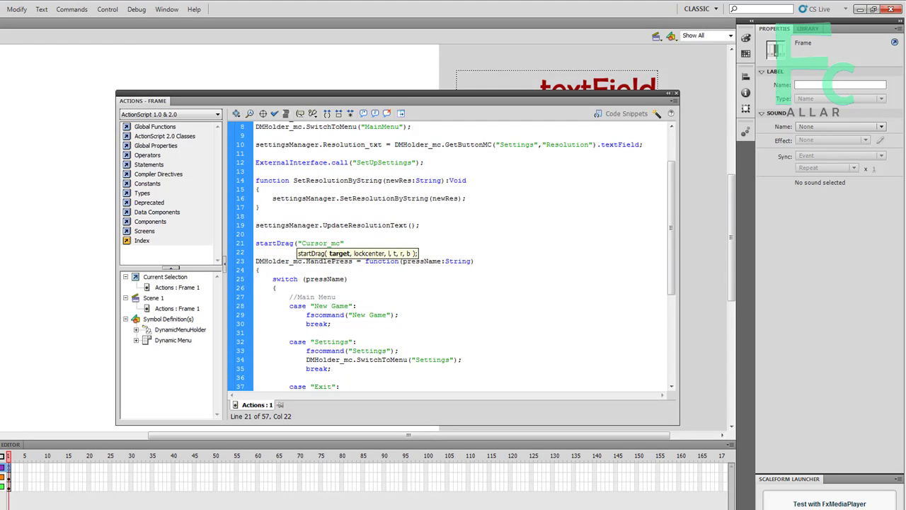
key("Escape")
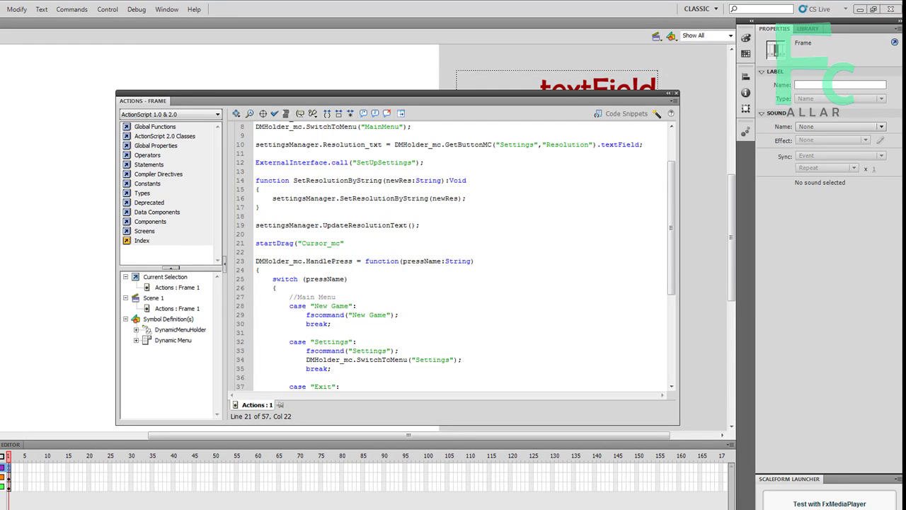
left_click(361, 242)
type(",tr")
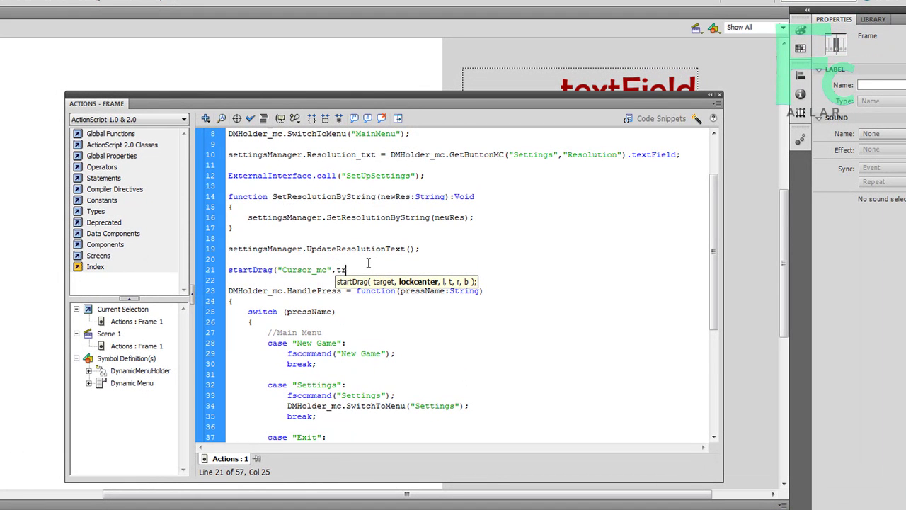
type("ue);")
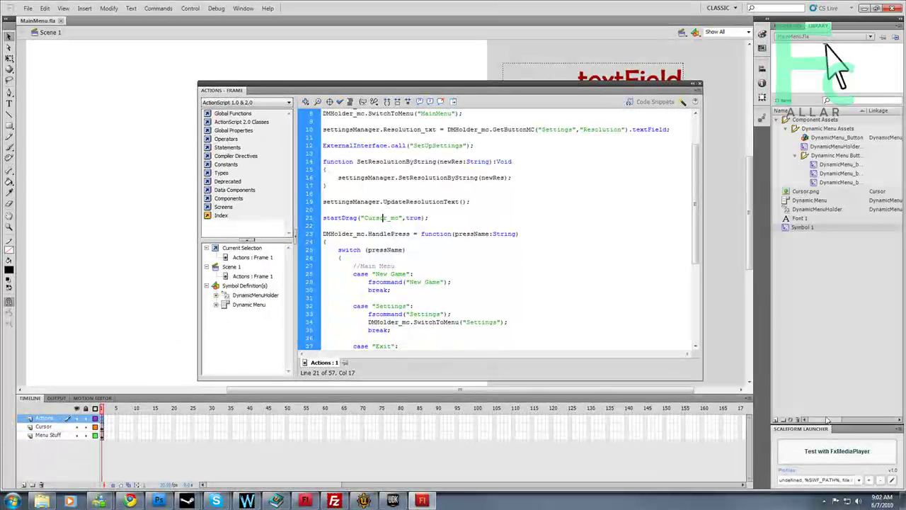
- Test the menu in the Scaleform FxMediaPlayer, then close the player
left_click(833, 450)
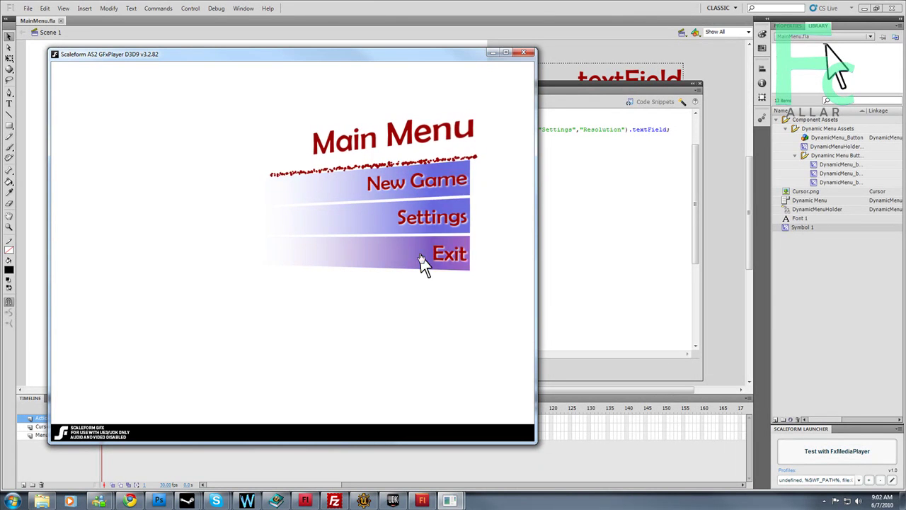
left_click(524, 53)
left_click(560, 274)
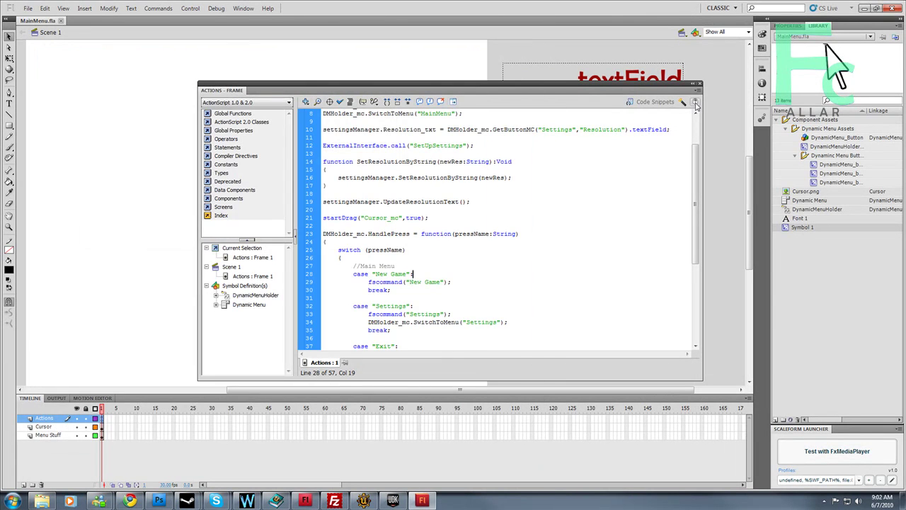
- Close the Actions panel and publish the MainMenu movie
left_click(700, 84)
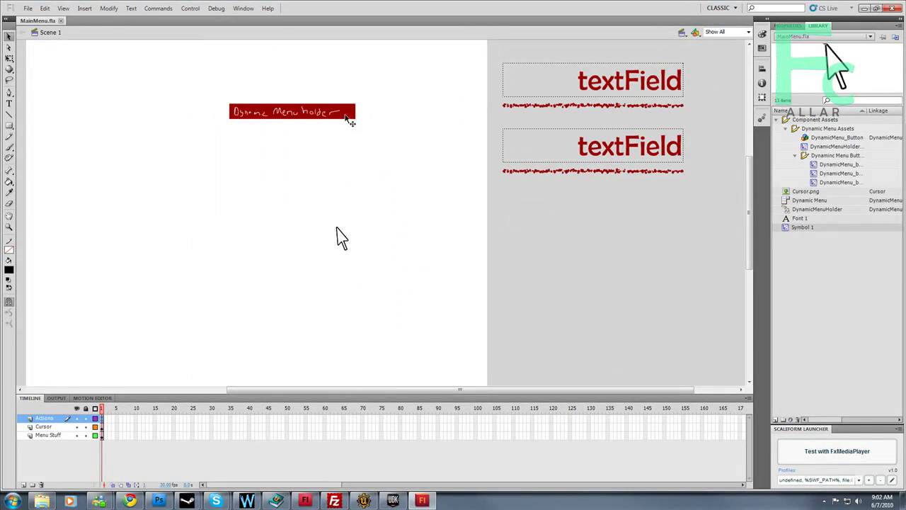
left_click(29, 8)
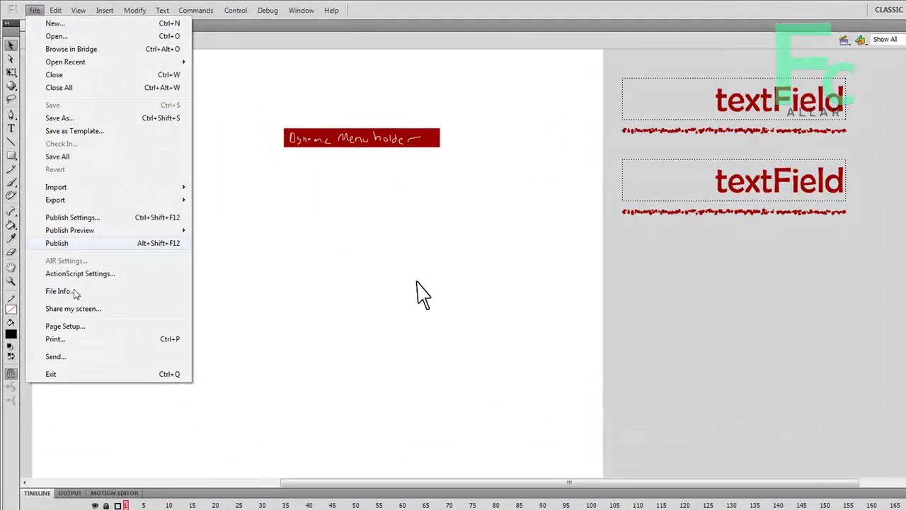
left_click(57, 243)
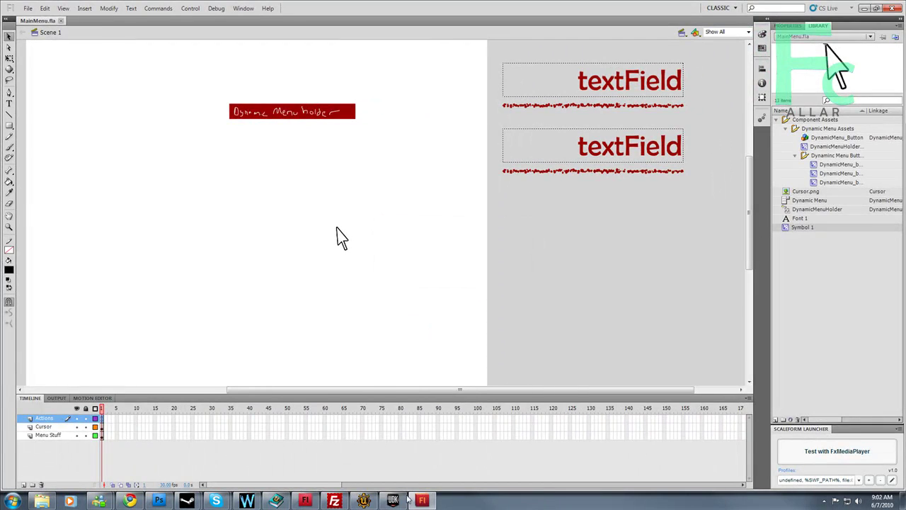
- Reimport the MainMenu SwfMovie from UDK's Content Browser and dismiss the Cursor.png import error
left_click(393, 500)
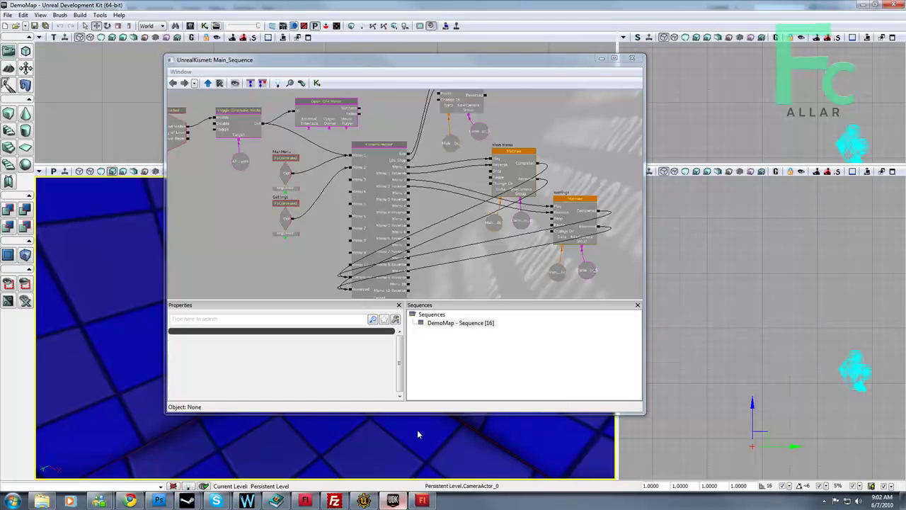
left_click(41, 14)
mouse_move(64, 26)
left_click(181, 26)
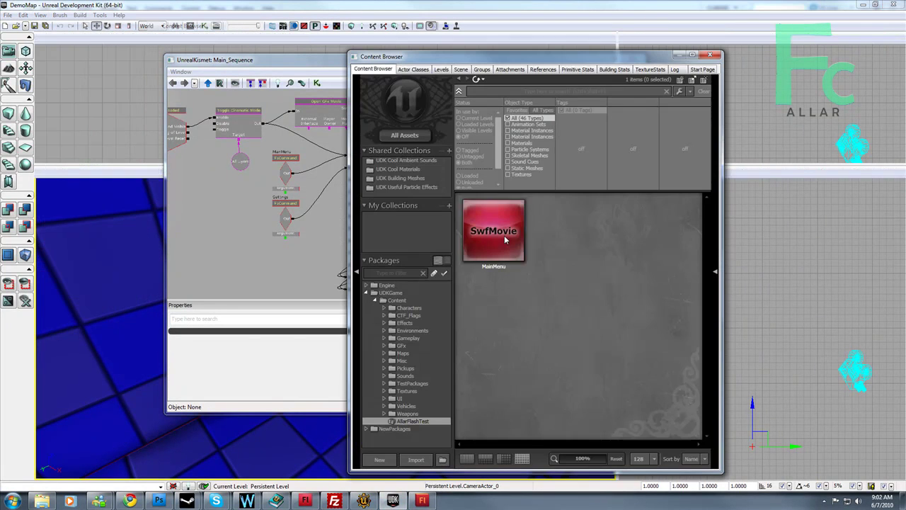
right_click(510, 244)
left_click(541, 274)
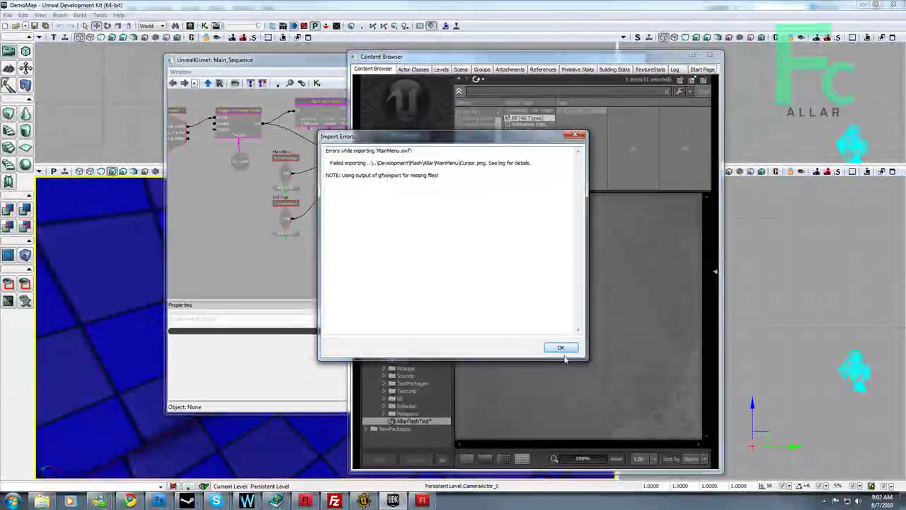
left_click(563, 348)
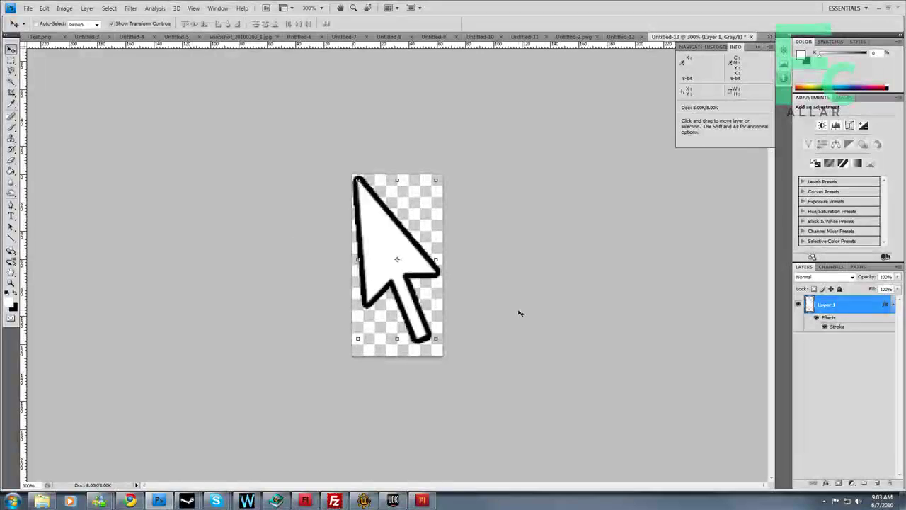
- Commit the layer transform and convert the arrow image to RGB Color mode
key("ctrl+h")
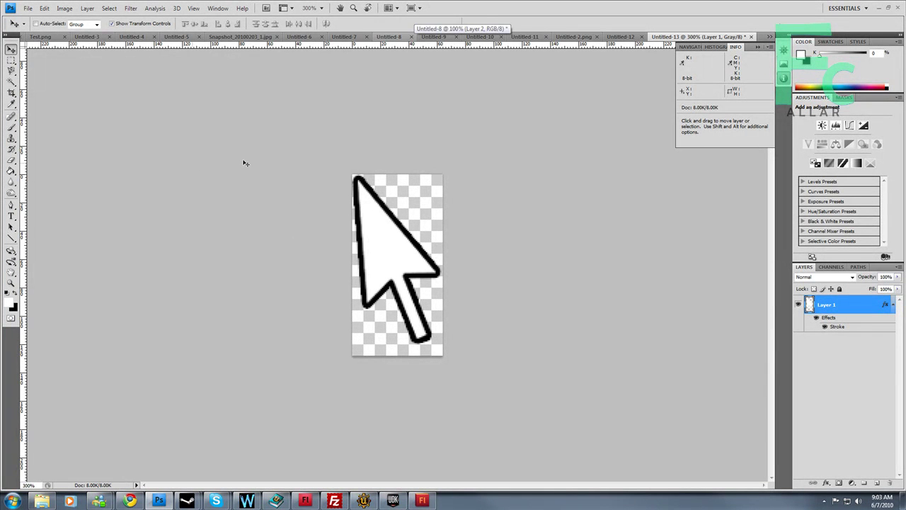
left_click(65, 8)
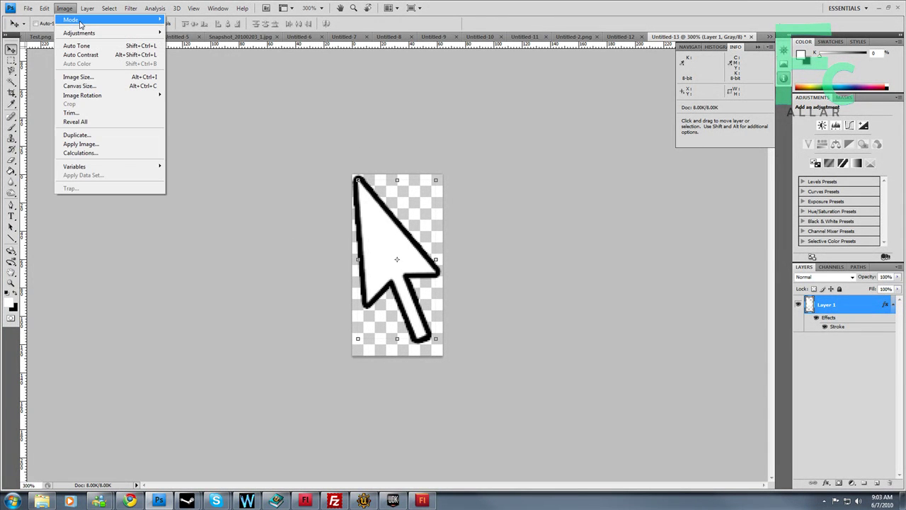
mouse_move(80, 23)
left_click(185, 55)
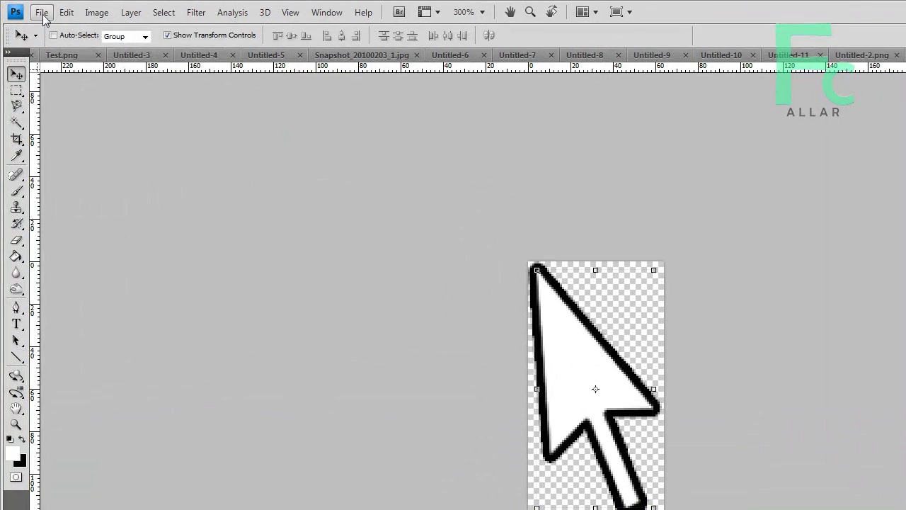
- Save the image as PNG over the existing Cursor.png in the MainMenu folder
left_click(42, 13)
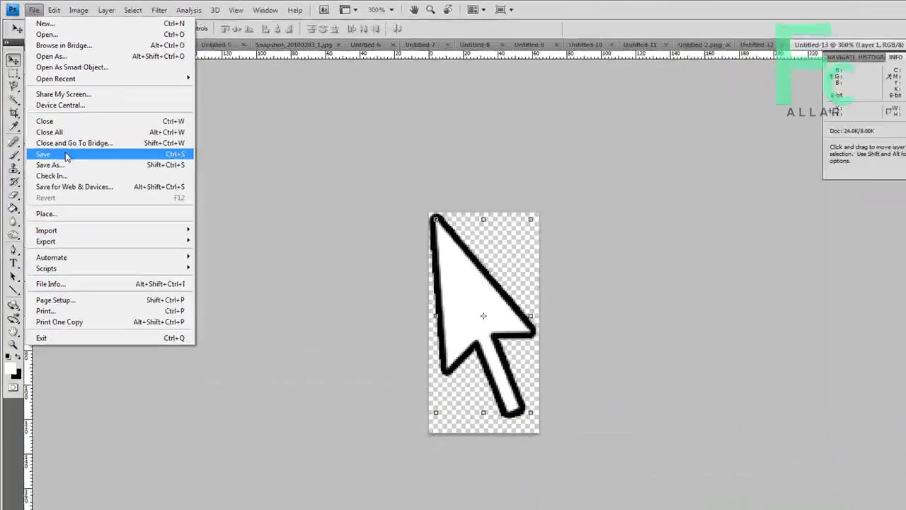
left_click(66, 156)
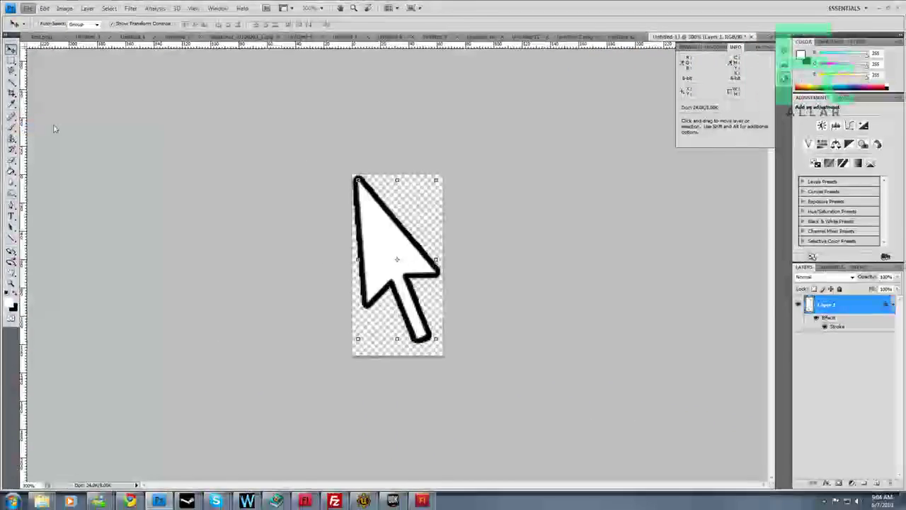
left_click(352, 296)
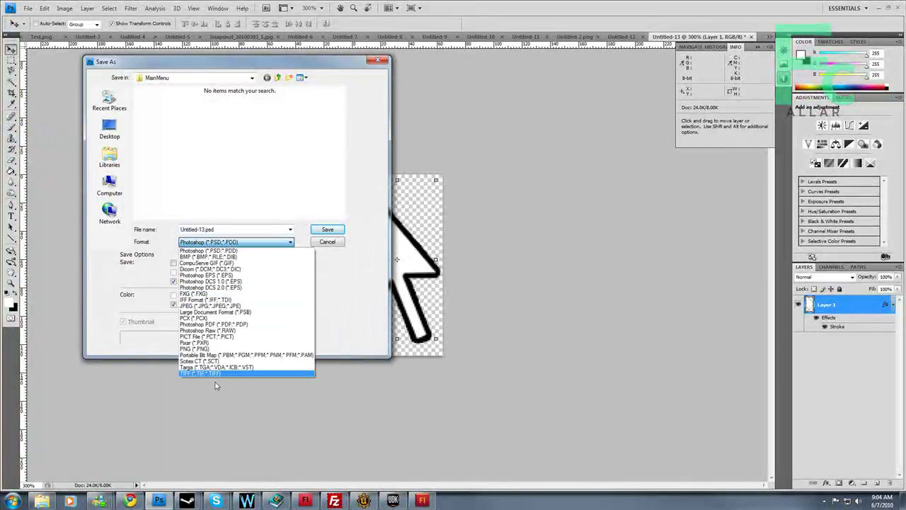
left_click(195, 341)
left_click(160, 117)
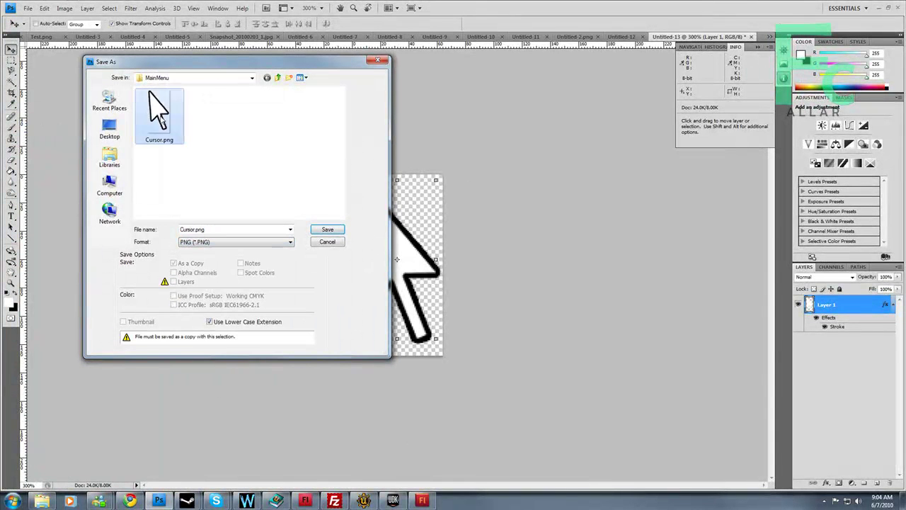
left_click(332, 228)
left_click(430, 186)
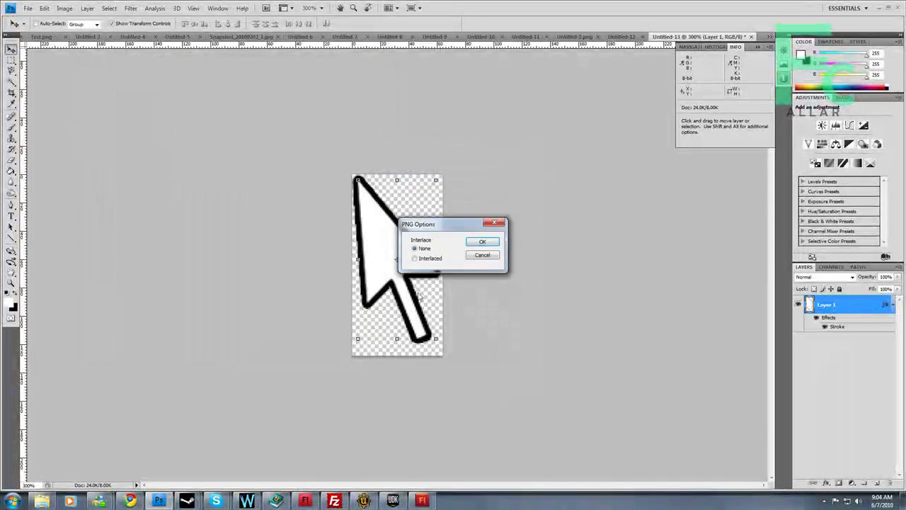
left_click(482, 243)
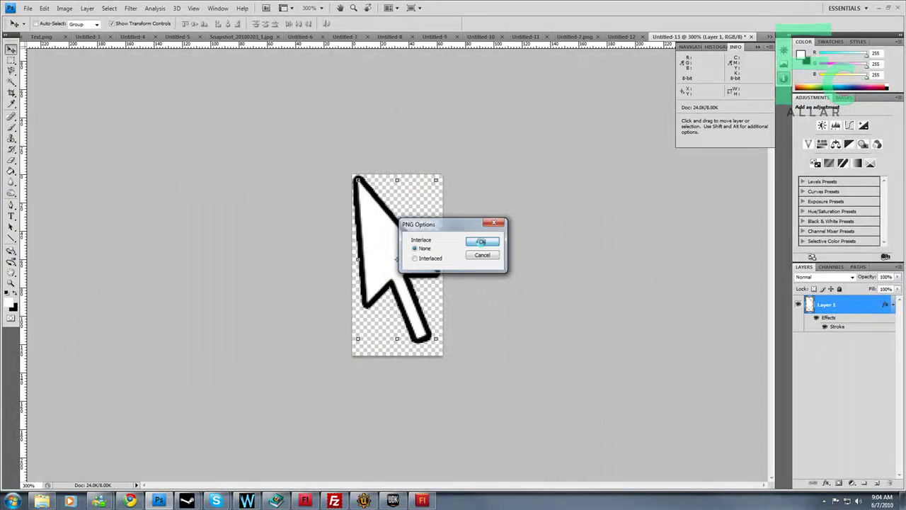
- Update the Cursor.png library bitmap from the re-saved file
left_click(422, 500)
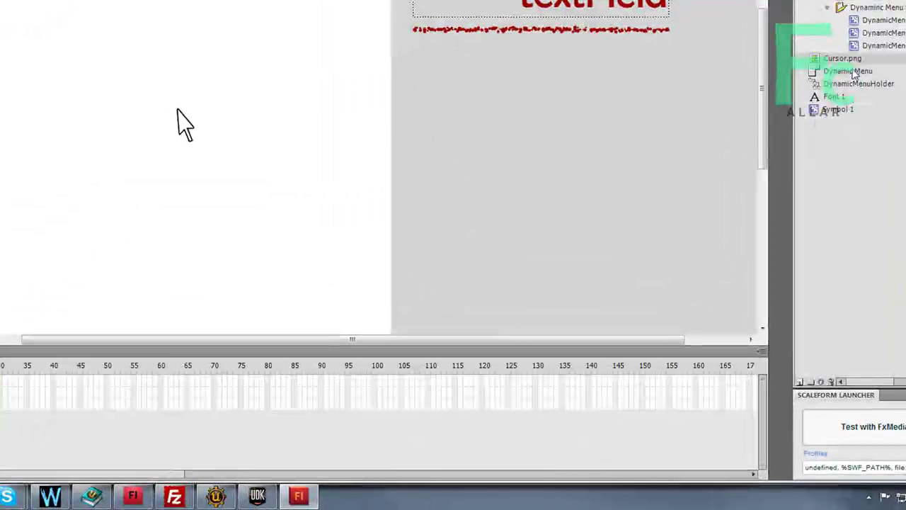
right_click(809, 195)
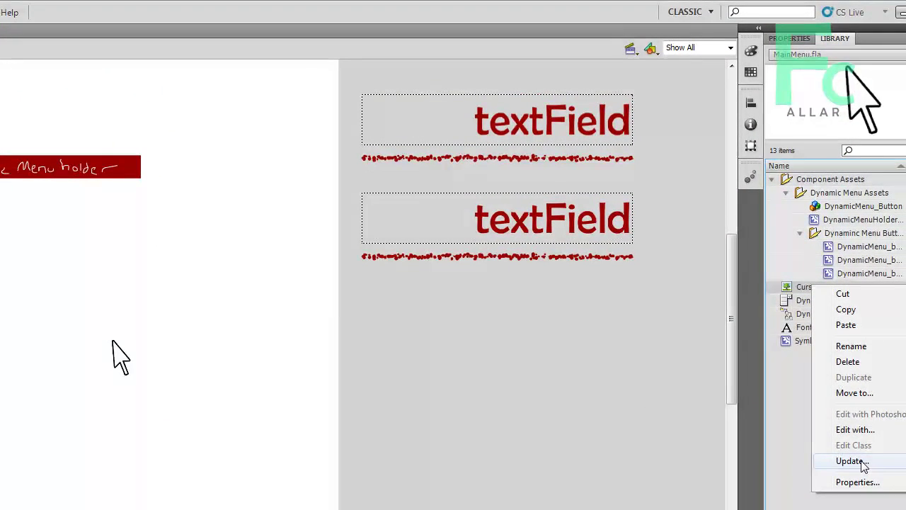
left_click(862, 461)
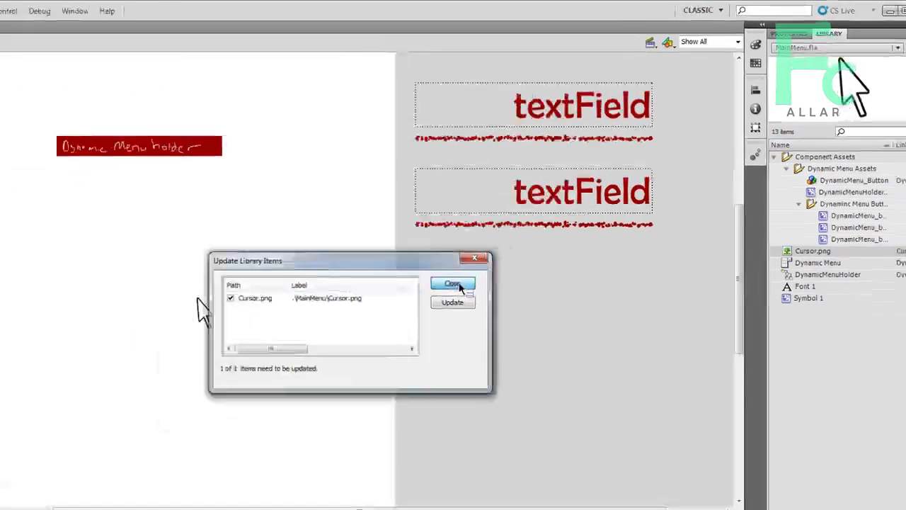
left_click(403, 323)
right_click(810, 194)
left_click(830, 317)
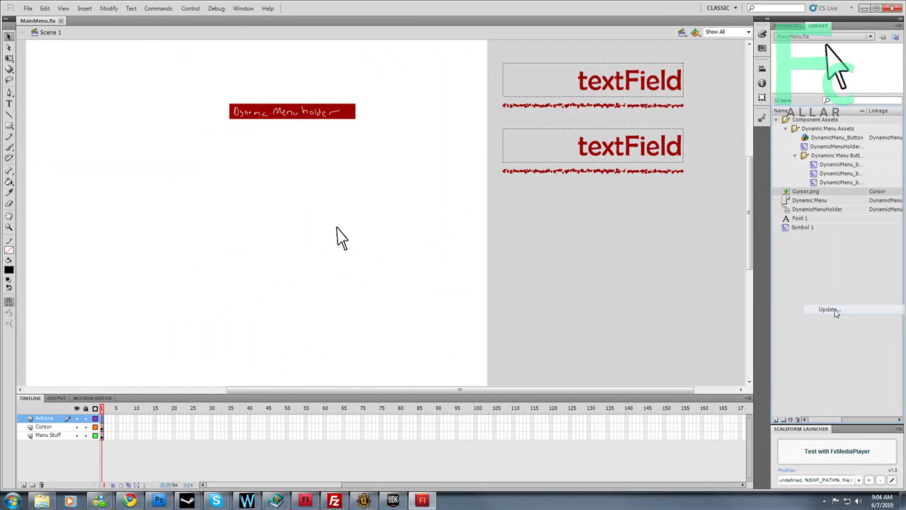
left_click(531, 230)
left_click(531, 216)
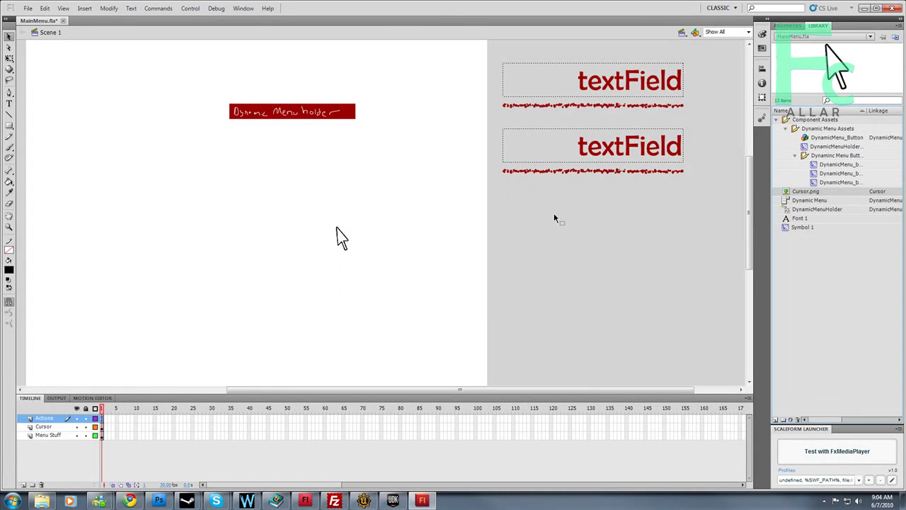
- Save MainMenu.fla and publish the movie again
left_click(29, 8)
left_click(28, 8)
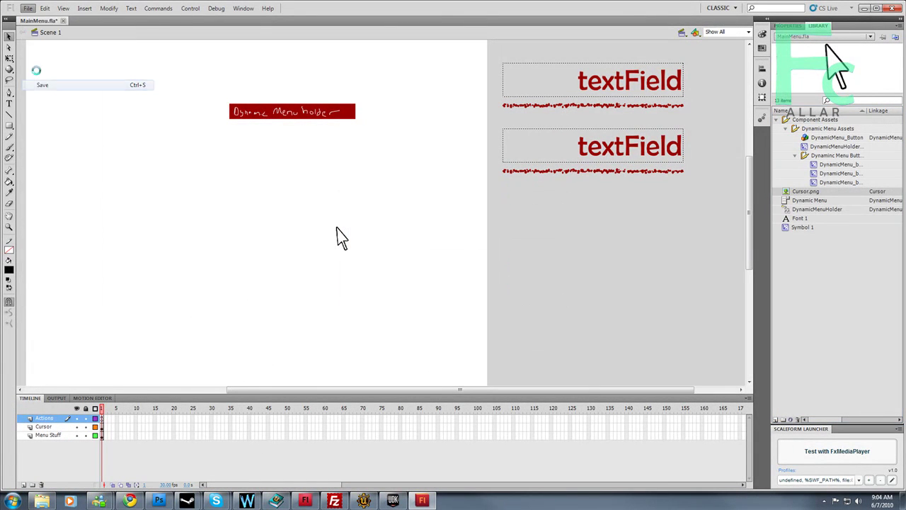
left_click(28, 7)
left_click(63, 196)
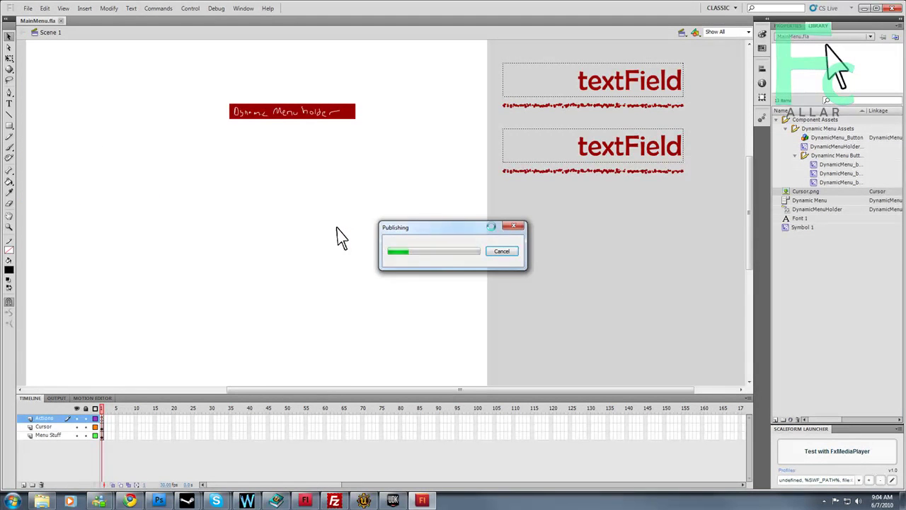
- In UDK's Content Browser, reimport the MainMenu SwfMovie so the Cursor texture is brought in
left_click(394, 500)
left_click(389, 78)
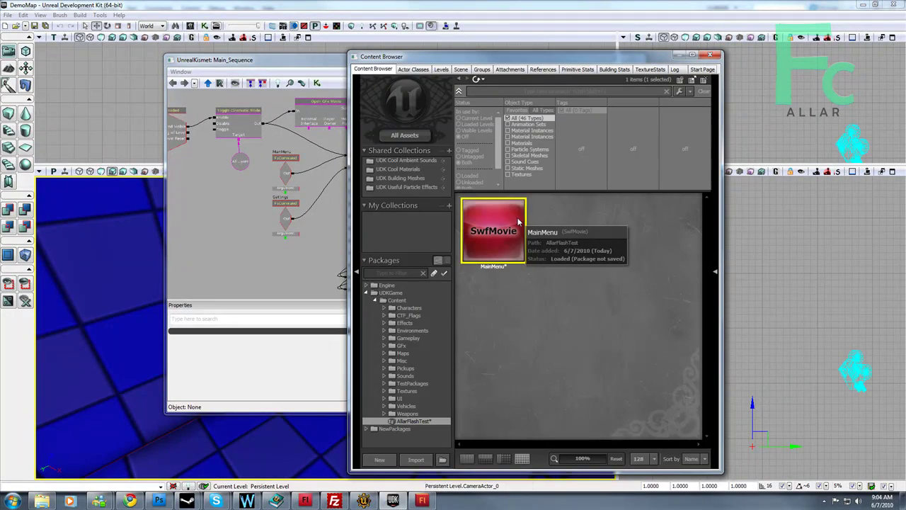
right_click(517, 216)
left_click(586, 245)
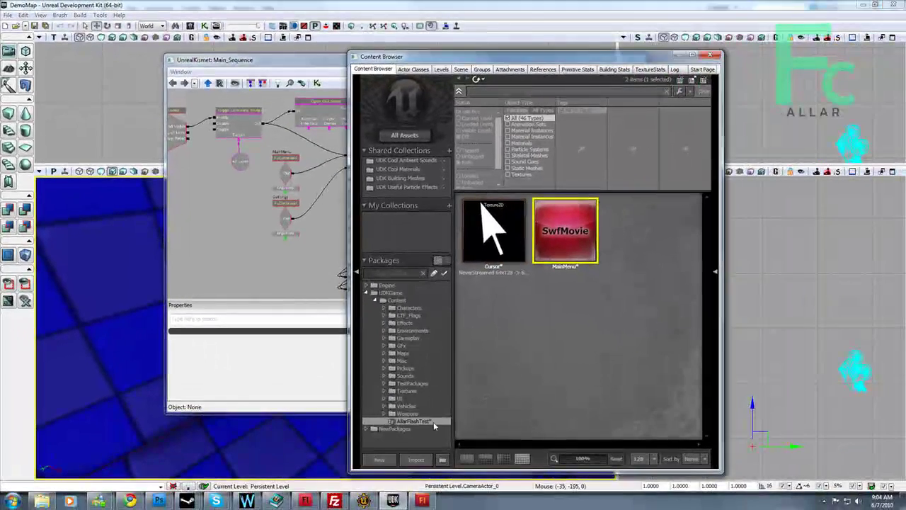
- Save the AllarFlashTest package and launch Play In Editor to test the menu
right_click(434, 423)
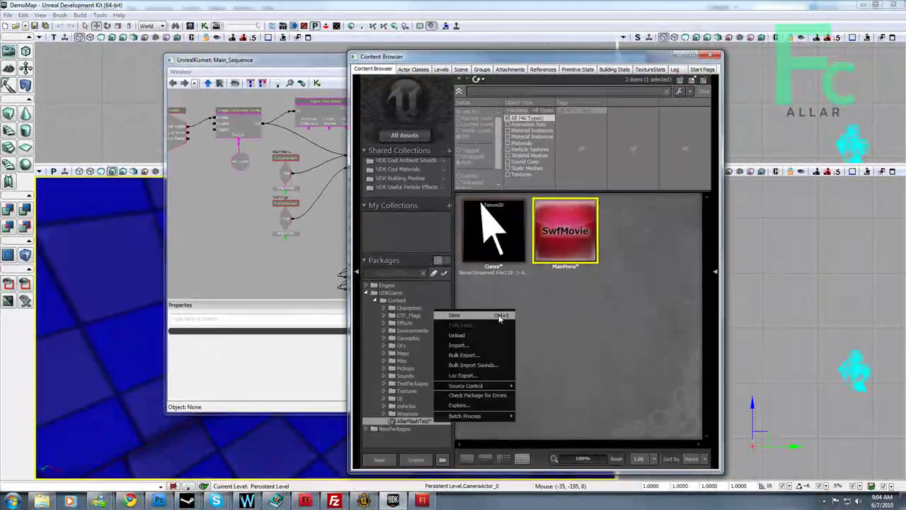
left_click(498, 314)
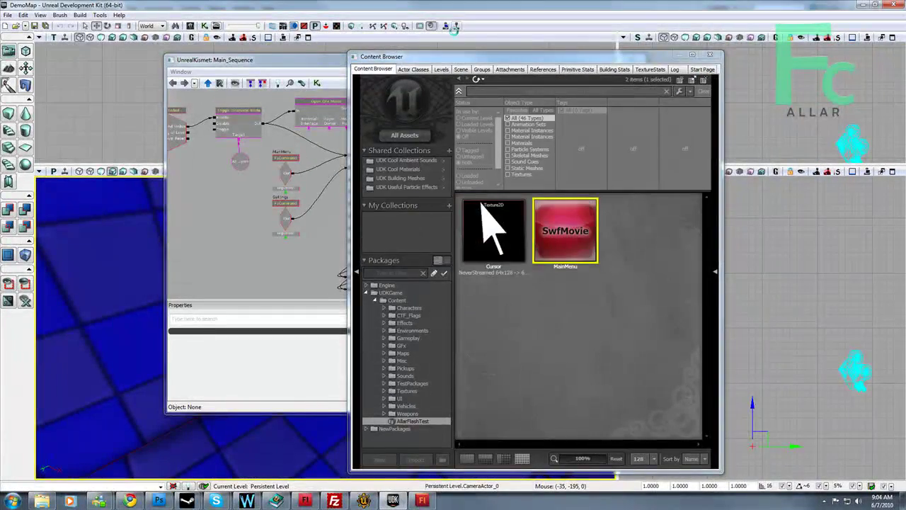
left_click(455, 27)
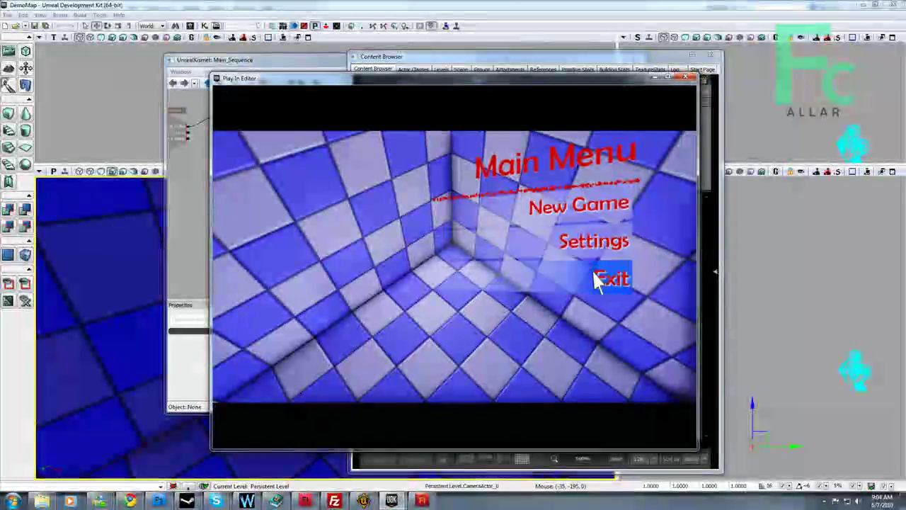
left_click(595, 240)
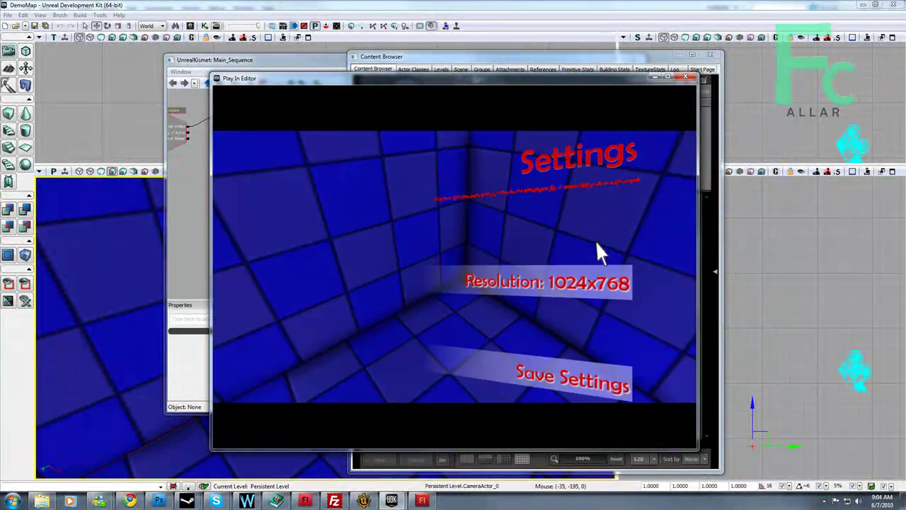
left_click(585, 278)
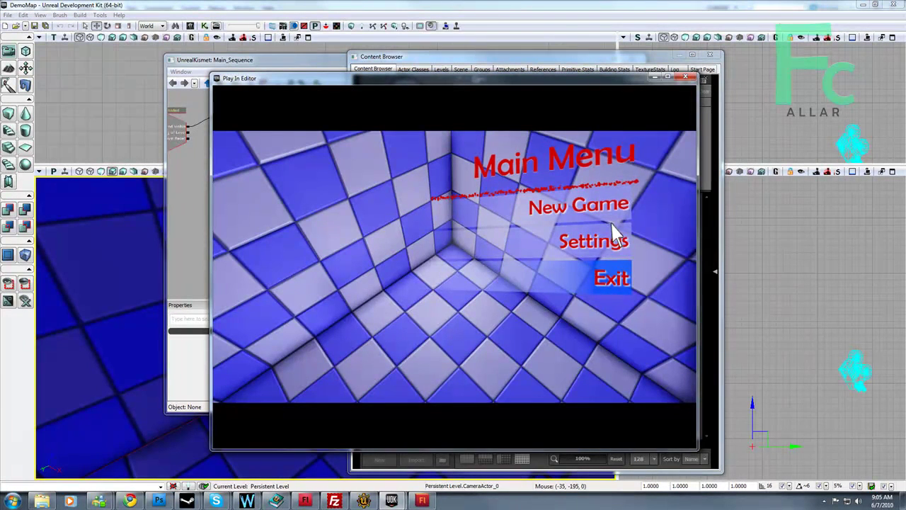
key("Escape")
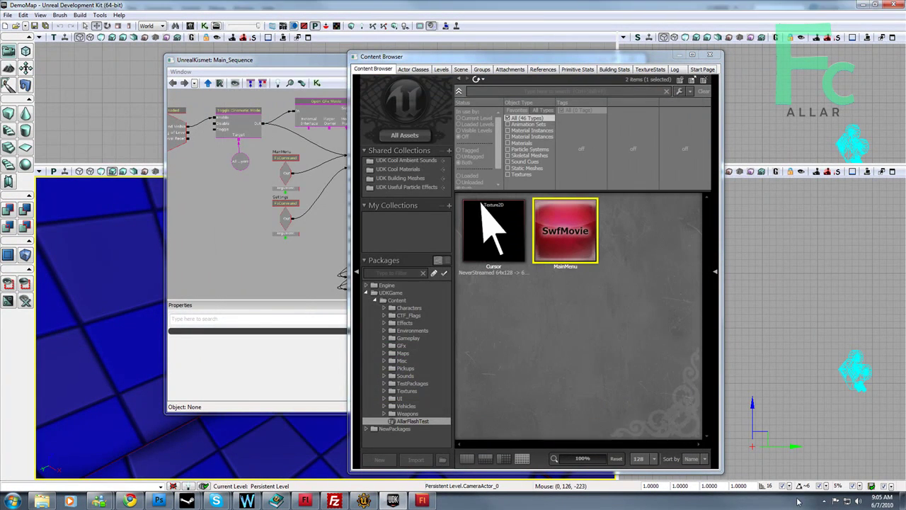